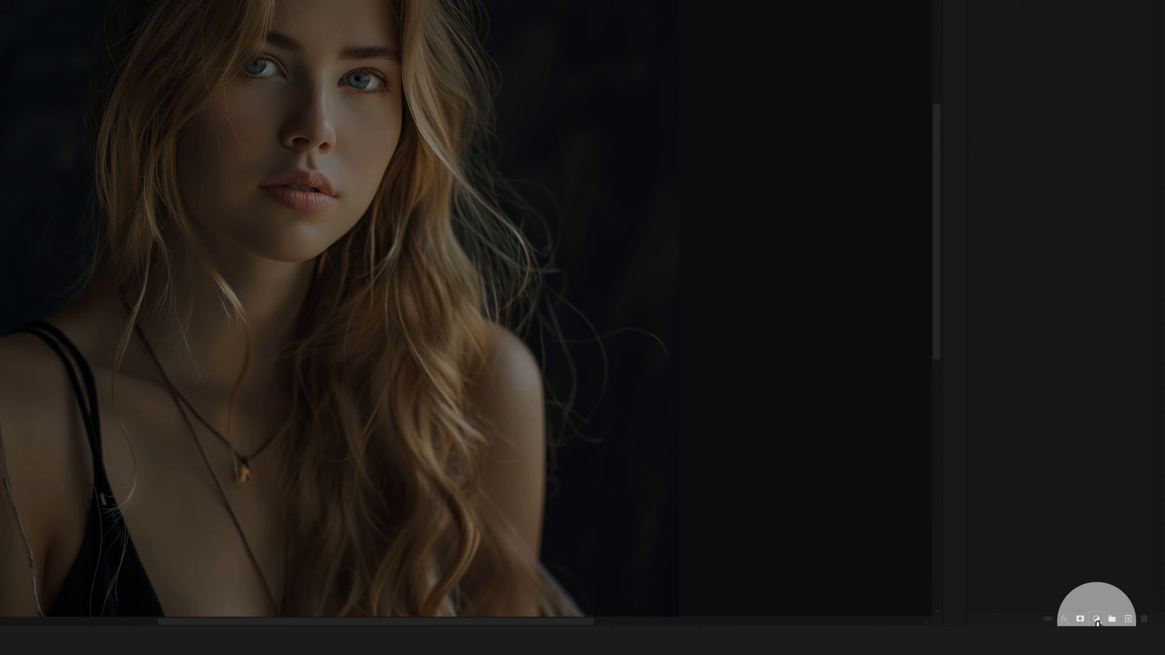
- Add a black-to-white Gradient Map adjustment layer over the portrait and open its Gradient Editor
left_click(1112, 627)
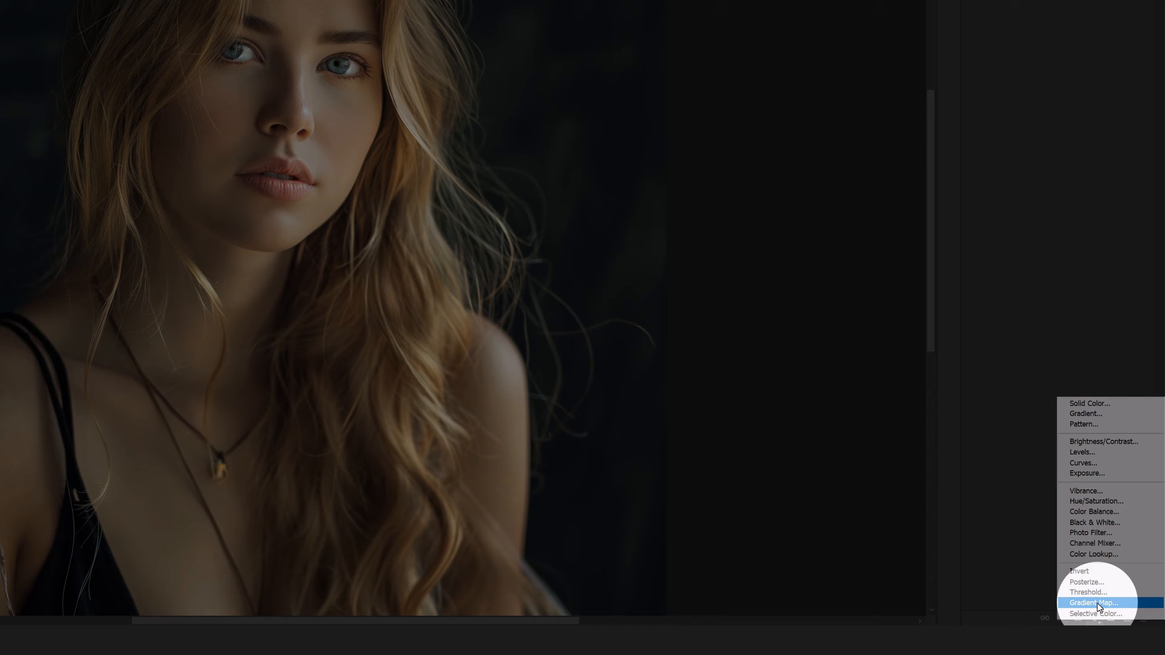
left_click(1094, 603)
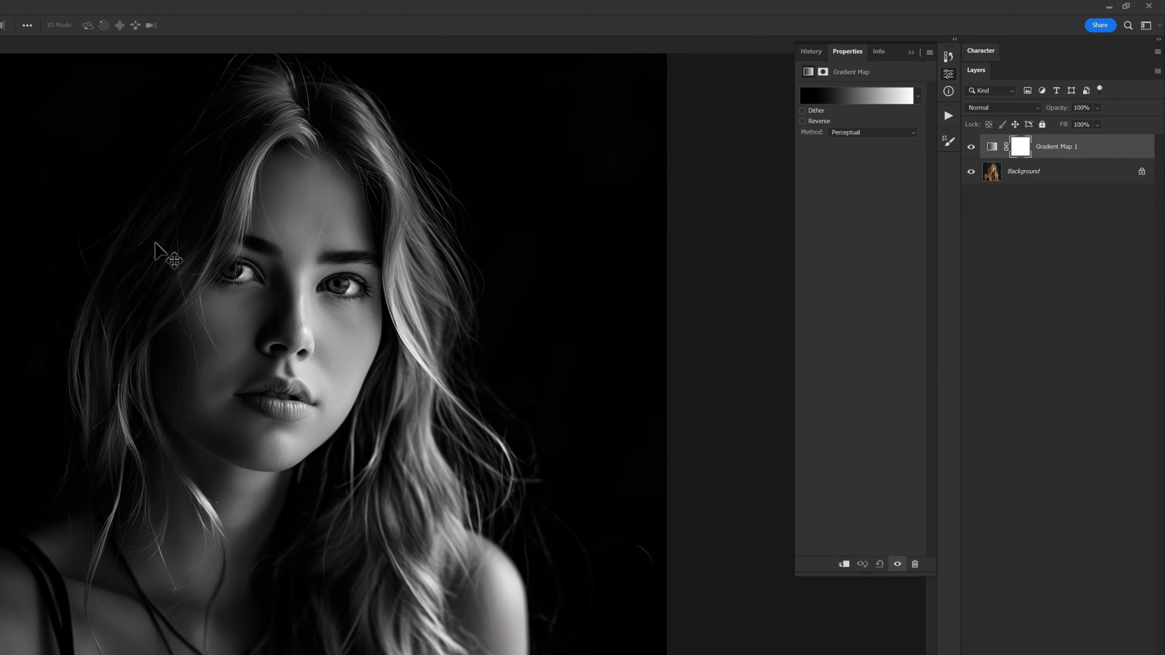
left_click(874, 97)
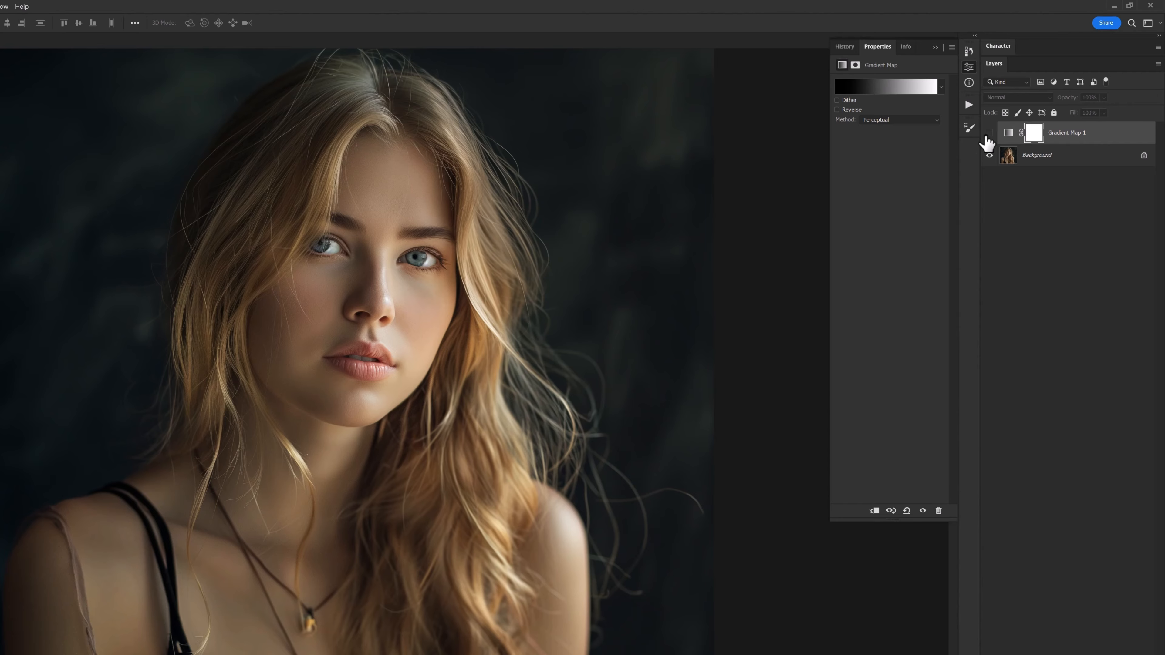
left_click(989, 133)
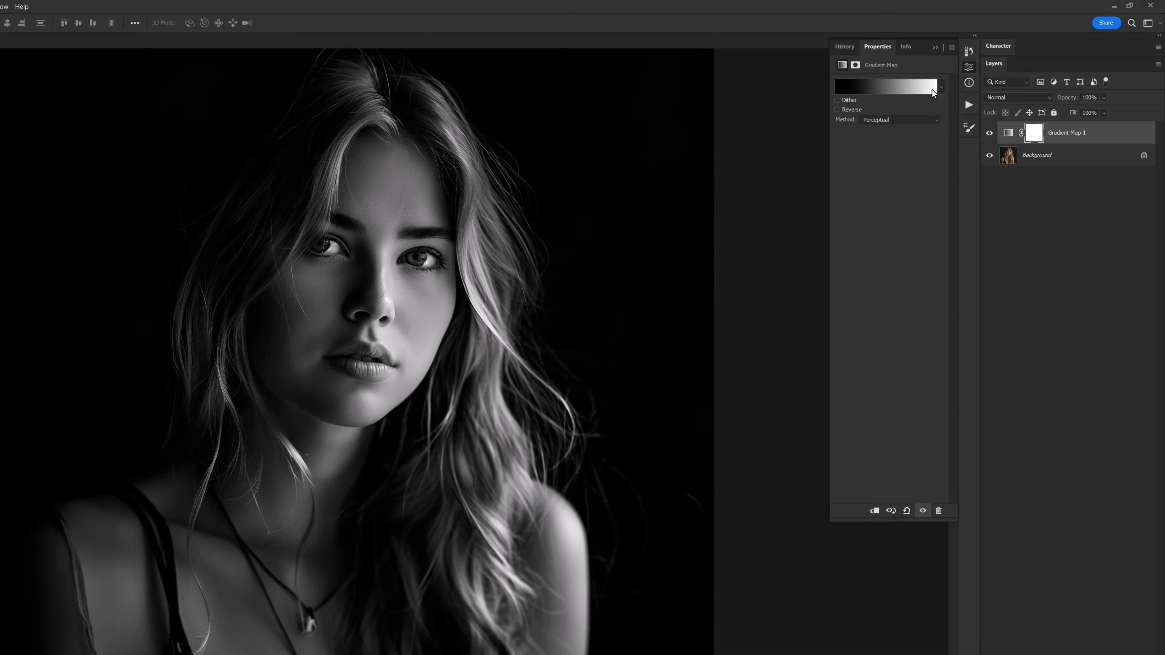
- Recolour the gradient's left black stop to bright red ff2222
left_click(900, 87)
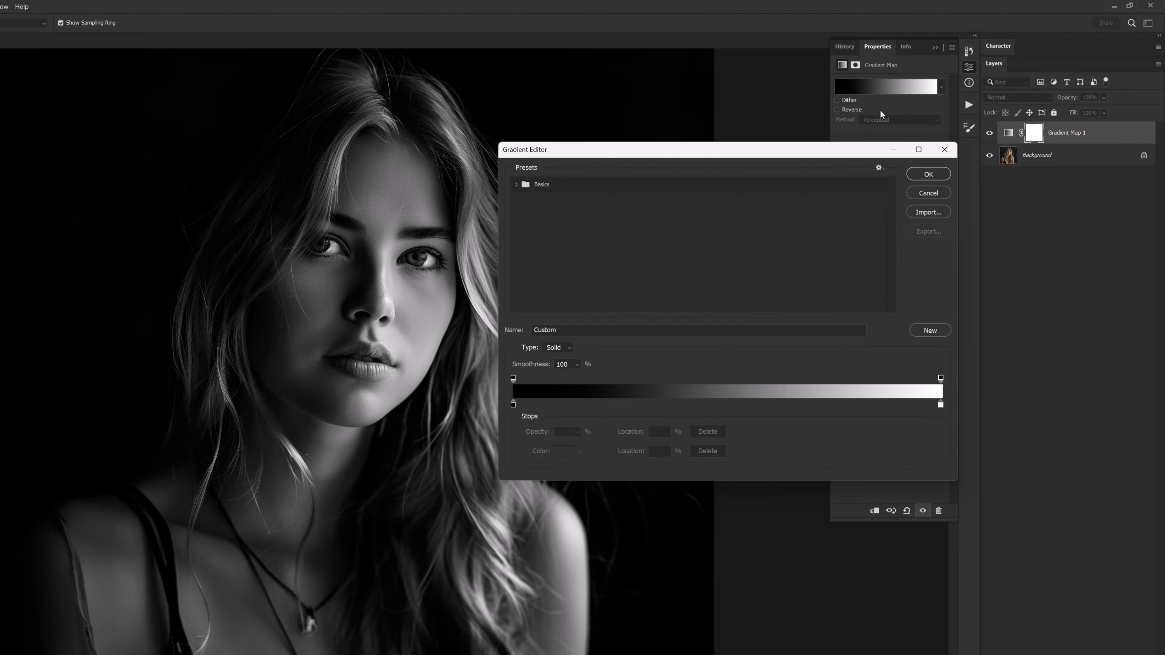
left_click(529, 408)
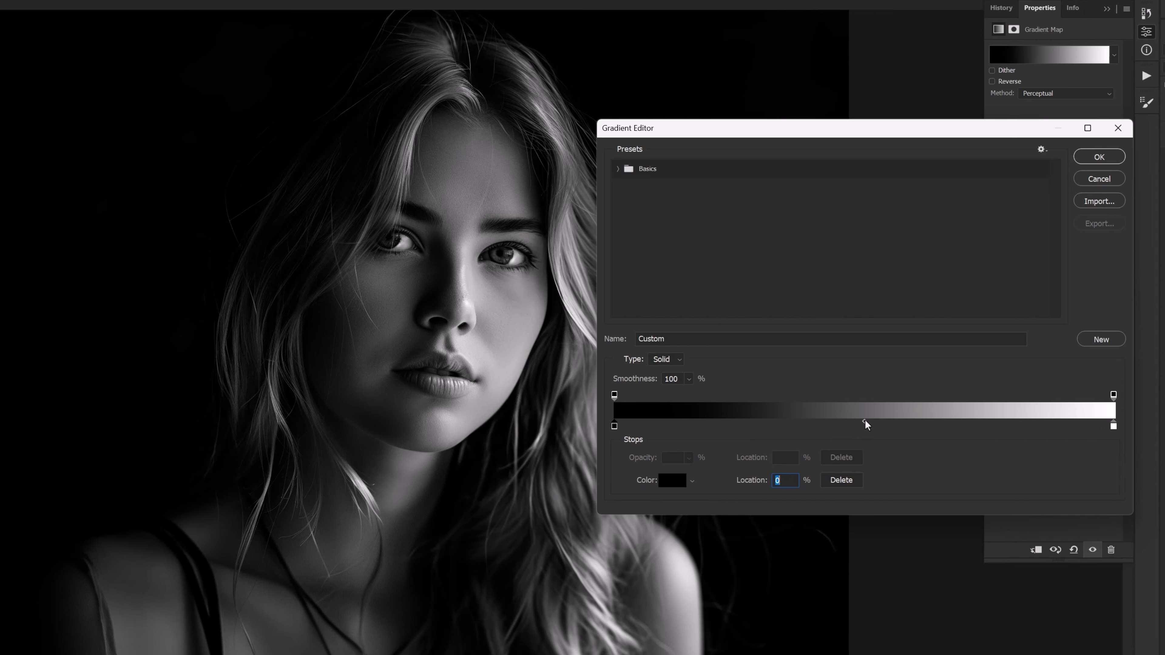
left_click(800, 282)
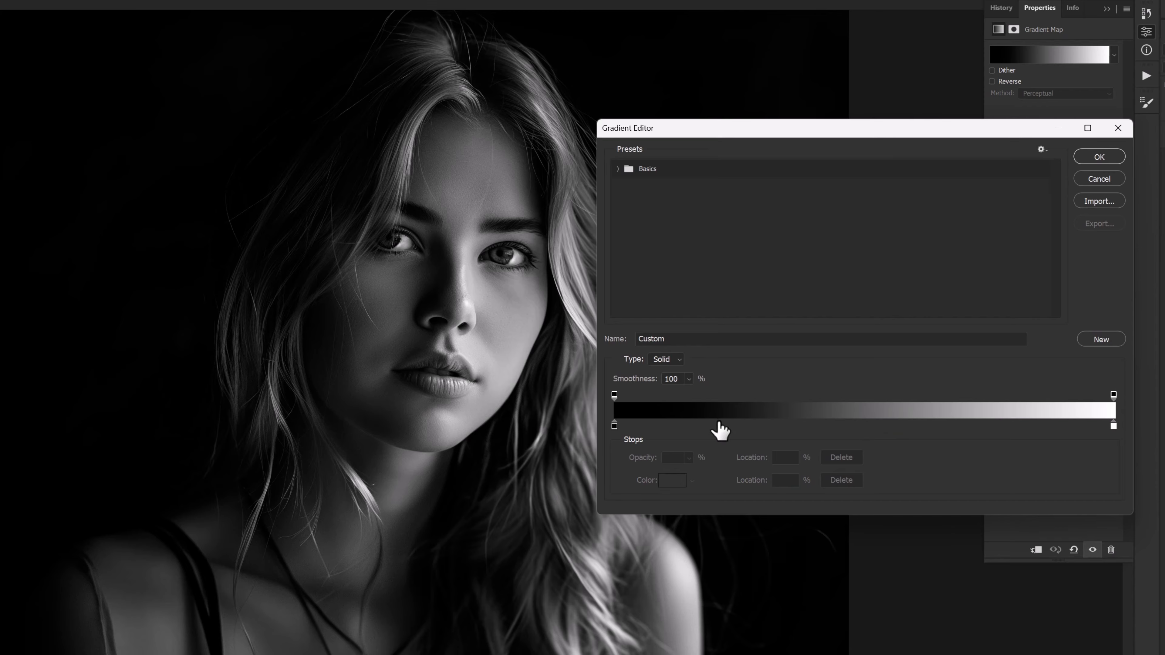
left_click(613, 426)
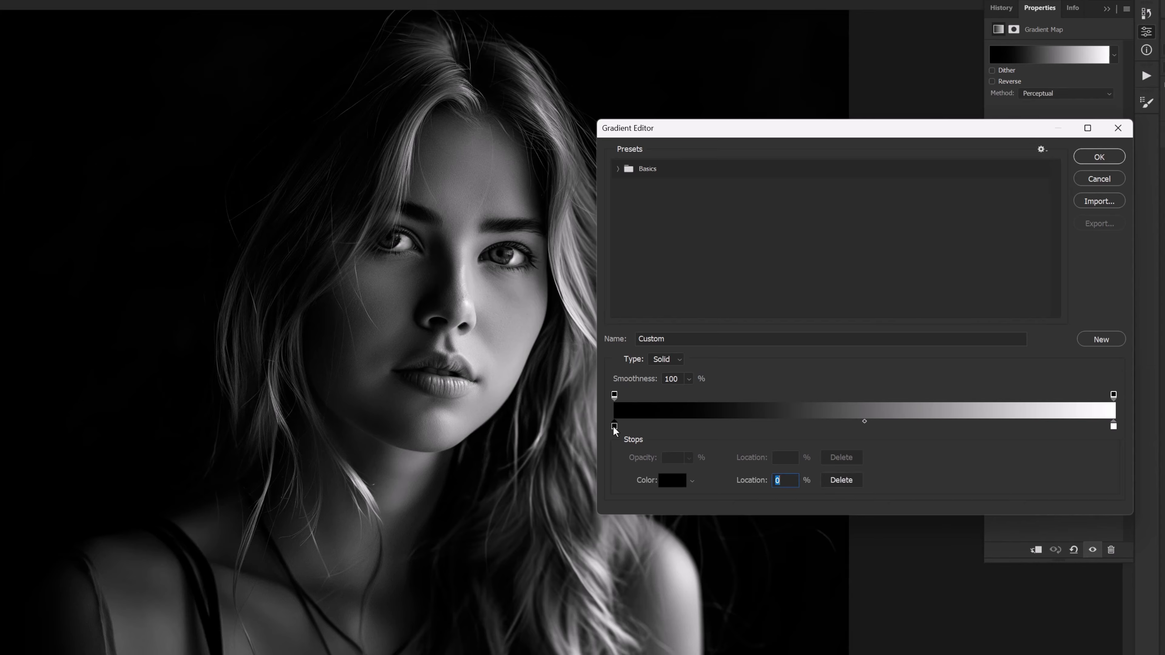
left_click(673, 486)
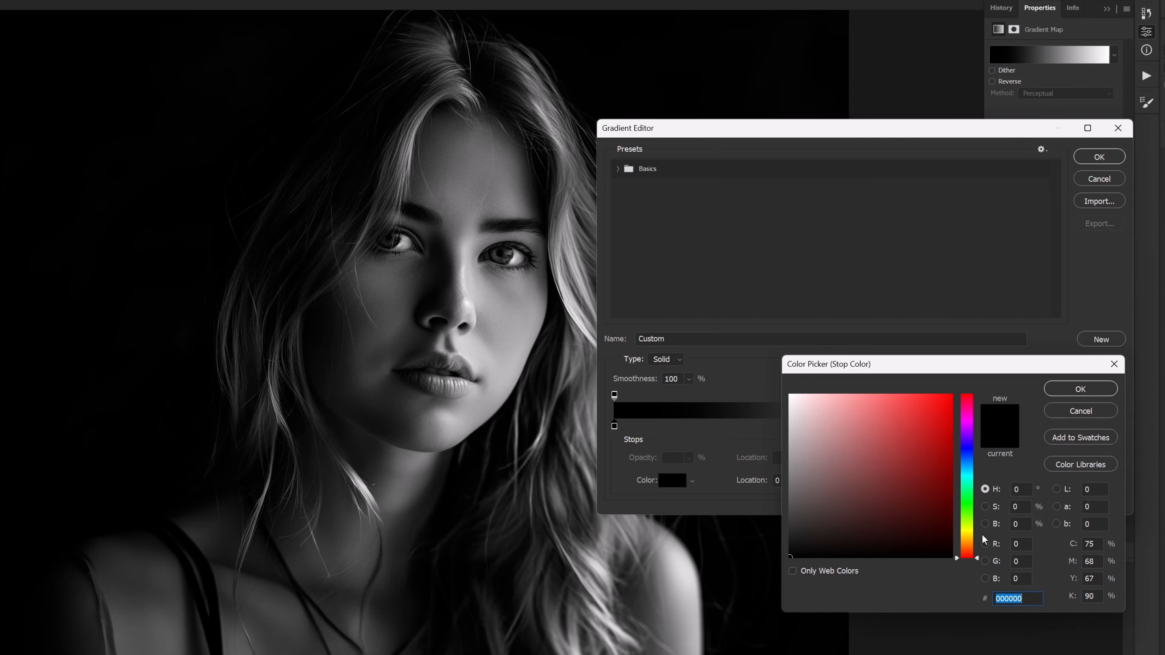
left_click(931, 399)
left_click_drag(931, 398, 913, 394)
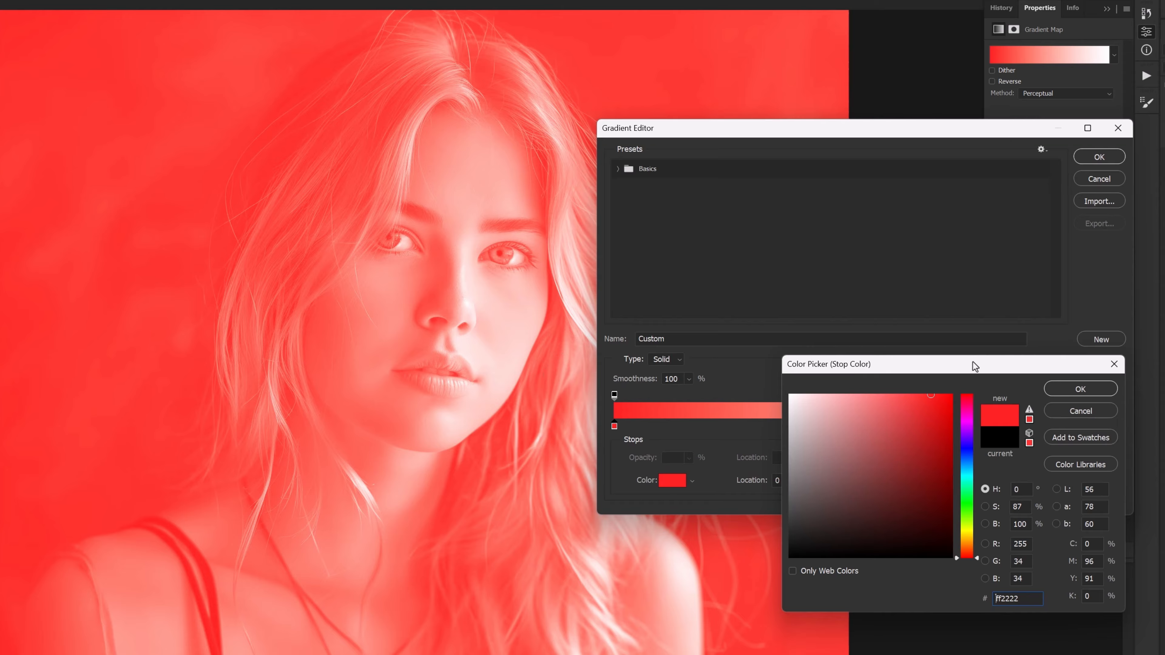
left_click(1080, 388)
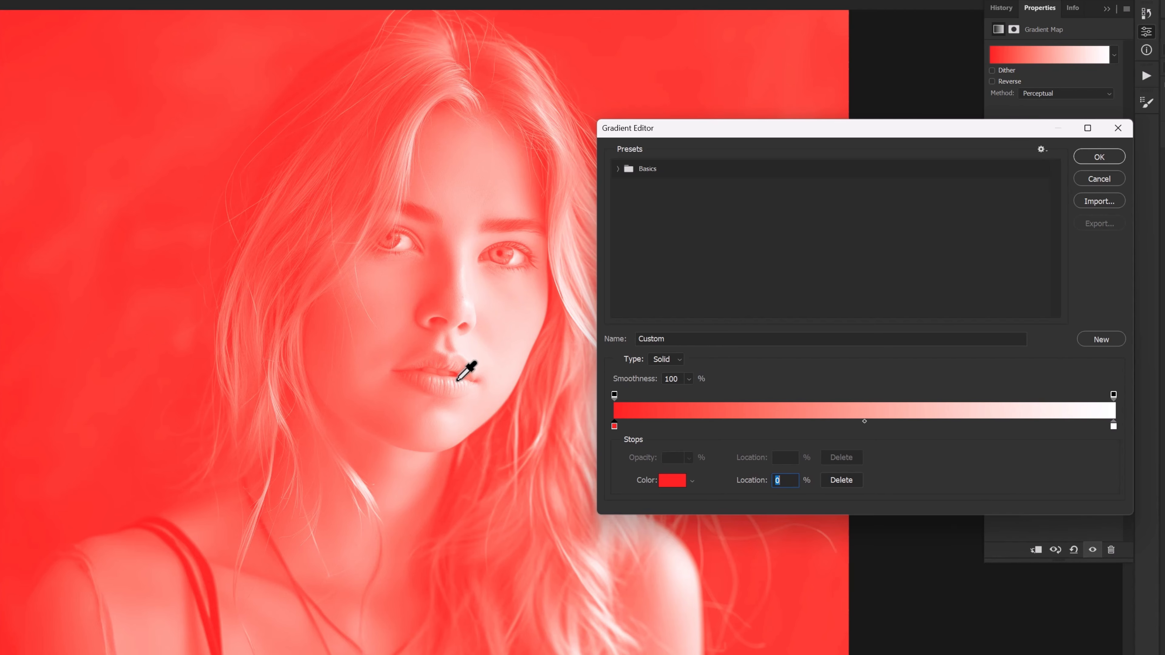
left_click(1112, 427)
- Recolour the right white stop to mint green 0bffb1
left_click(672, 480)
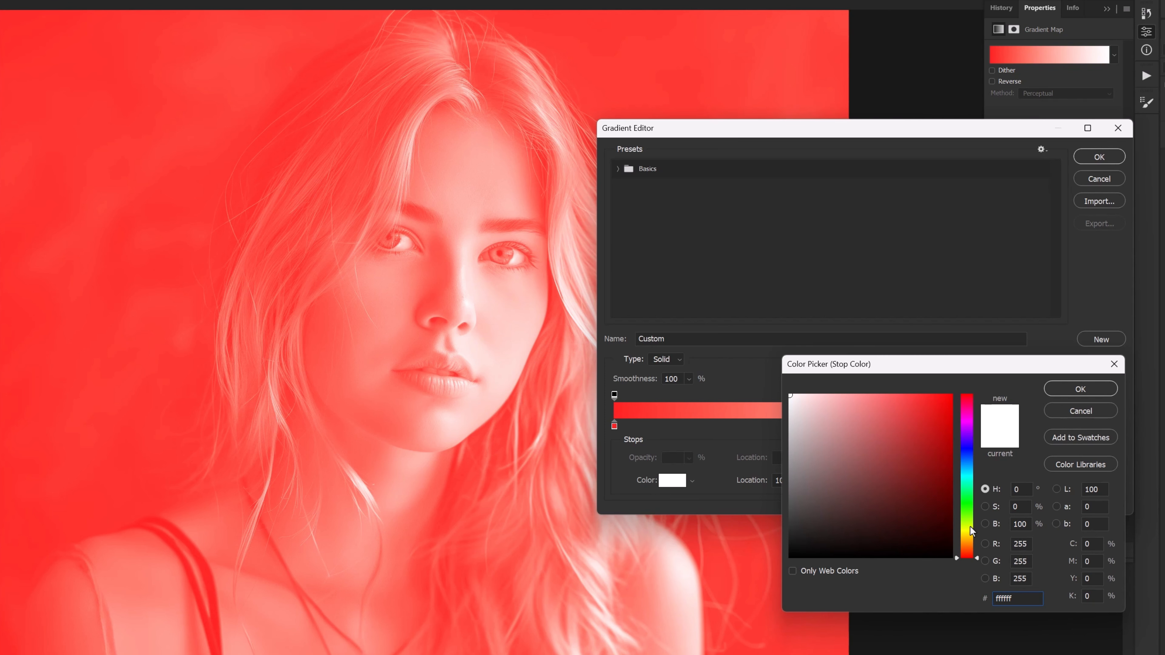
left_click_drag(970, 526, 961, 484)
left_click_drag(912, 404, 945, 390)
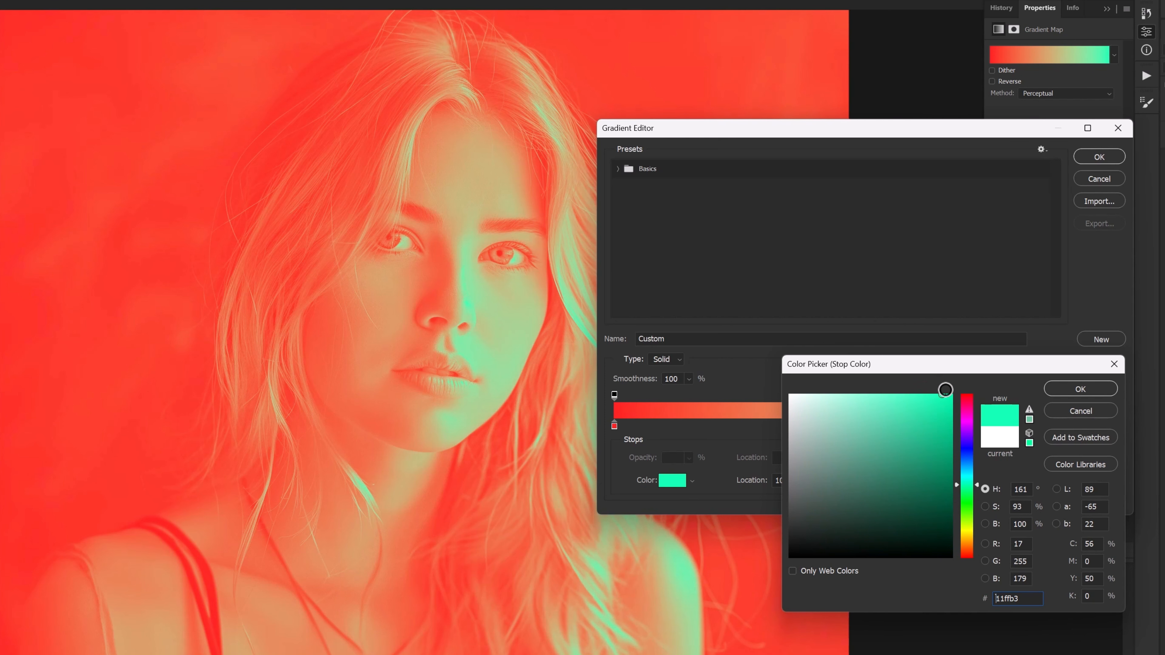
left_click(1071, 390)
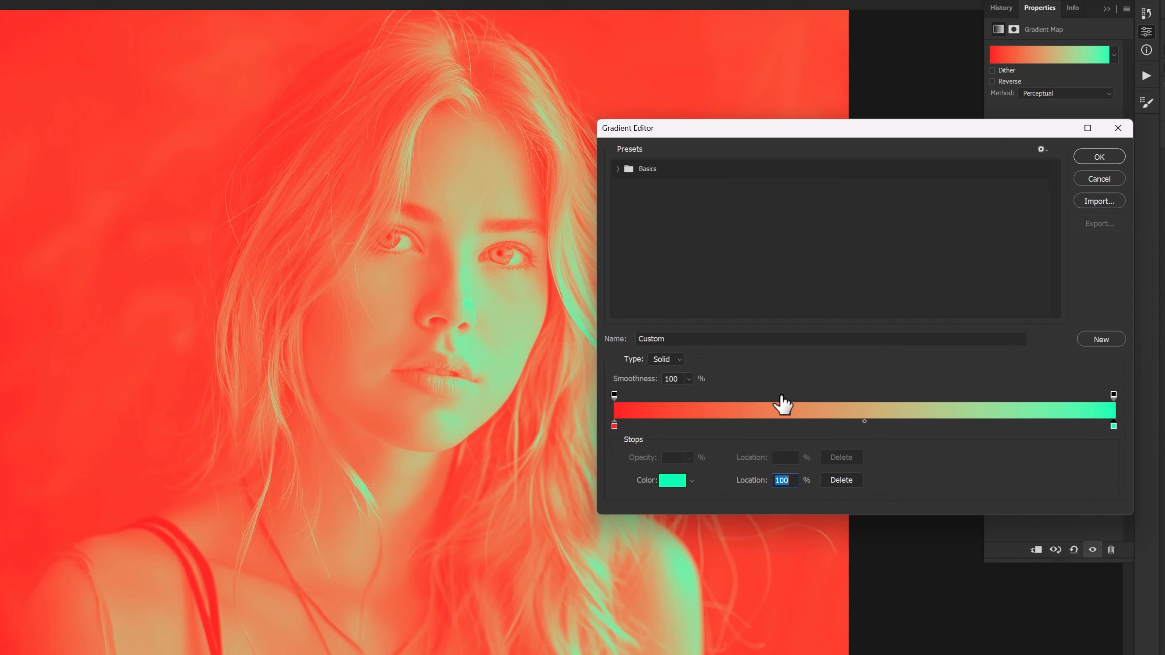
- Add a dark purple 2a052a colour stop at 45% between the red and mint ends
left_click(841, 429)
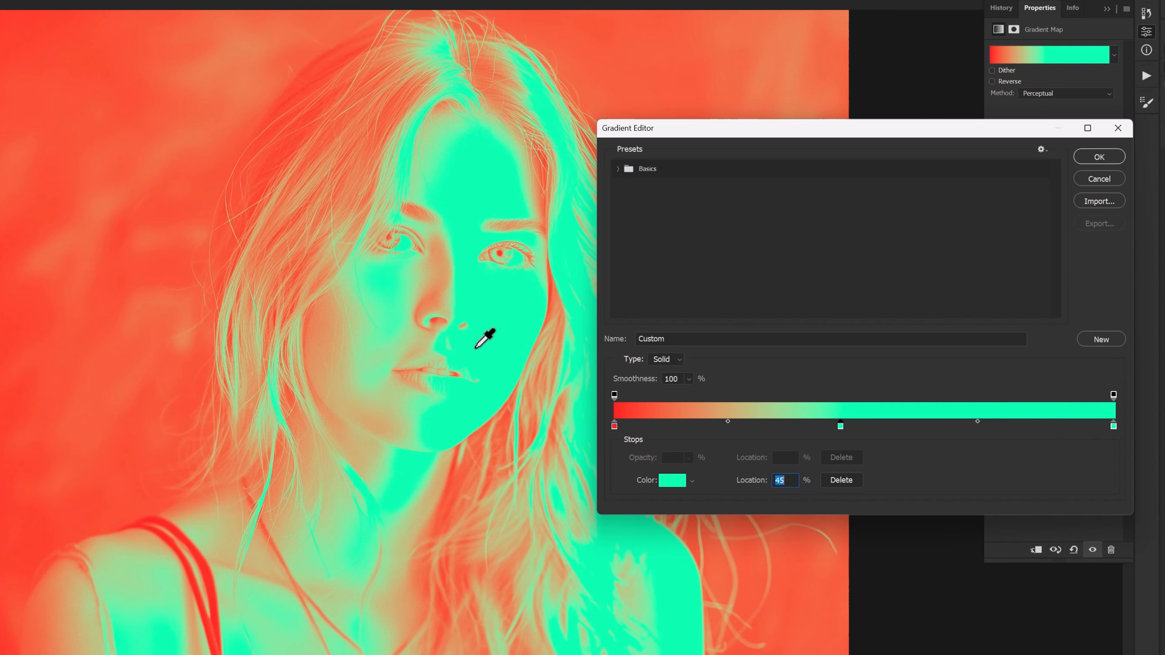
left_click(672, 480)
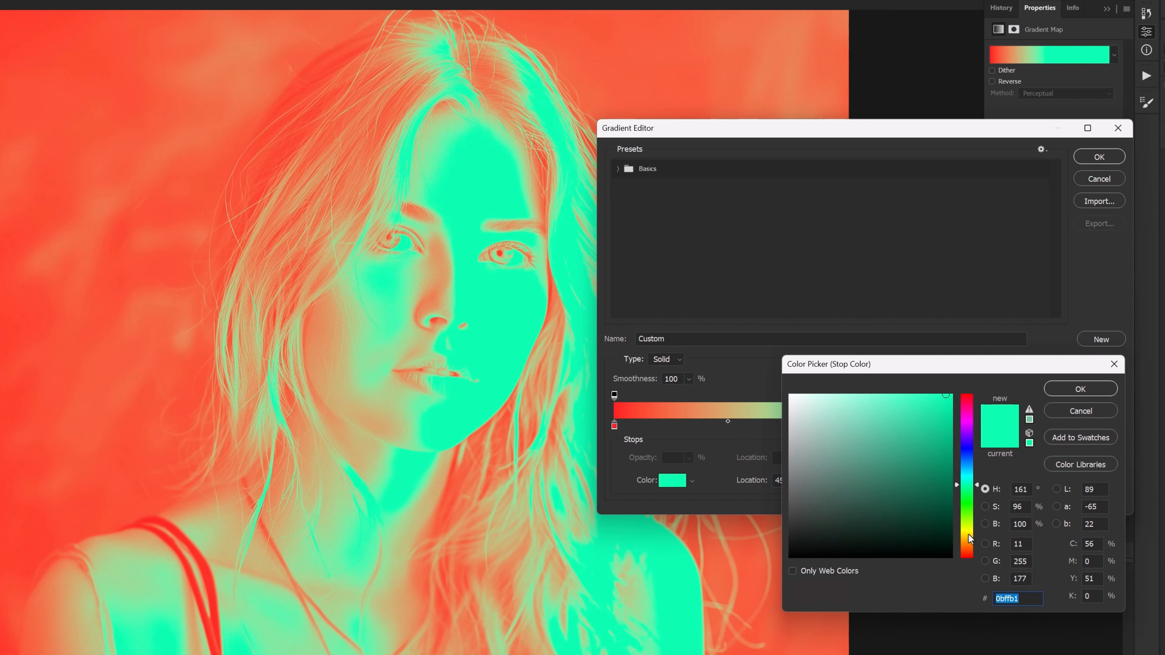
mouse_move(964, 498)
left_mouse_down()
mouse_move(967, 421)
mouse_move(936, 463)
mouse_move(934, 532)
left_mouse_up()
left_click(937, 446)
left_click(1071, 391)
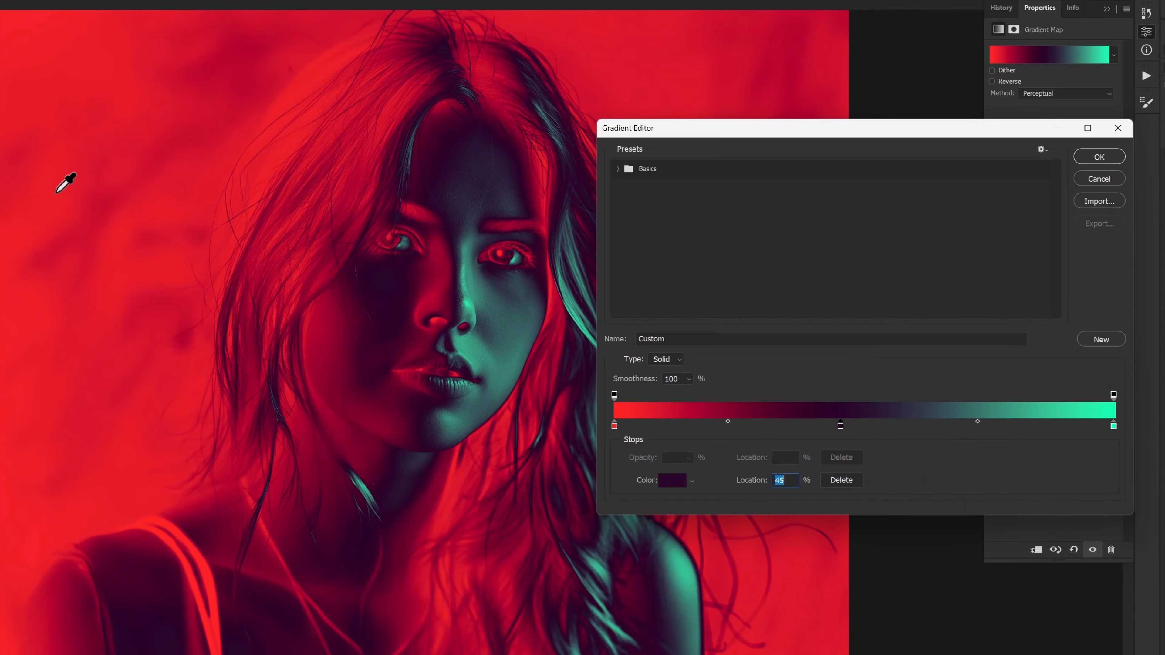
left_click(614, 427)
left_click(840, 425)
left_click(672, 480)
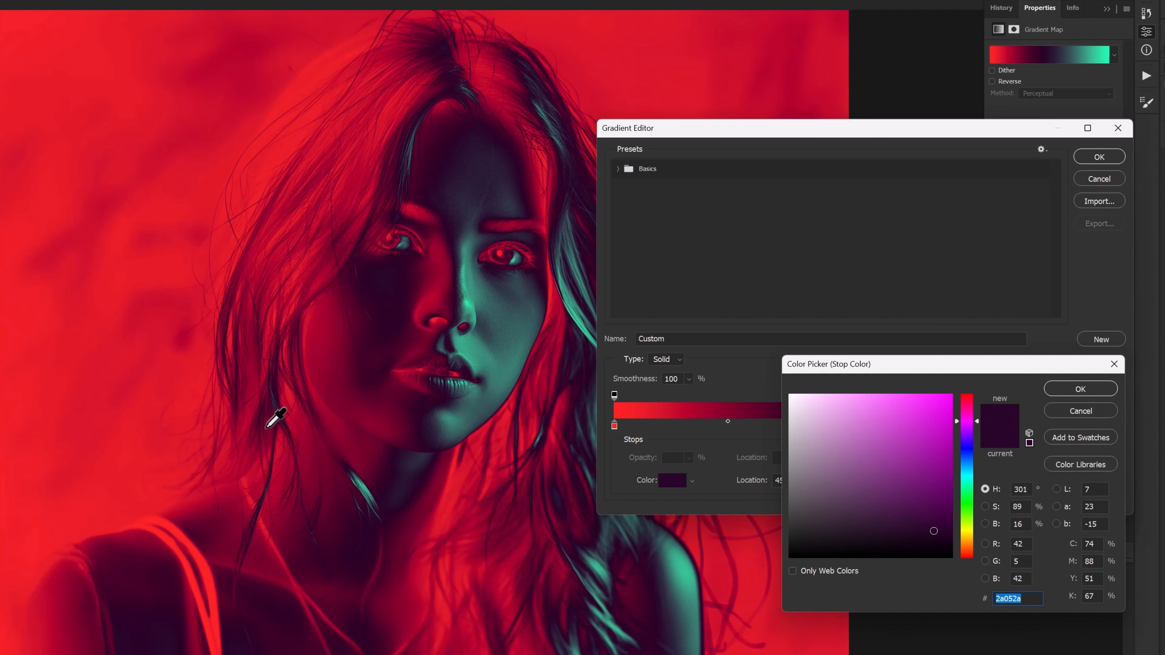
- Keep the dark purple colour and slide the middle stop to about 35%
left_click(1091, 394)
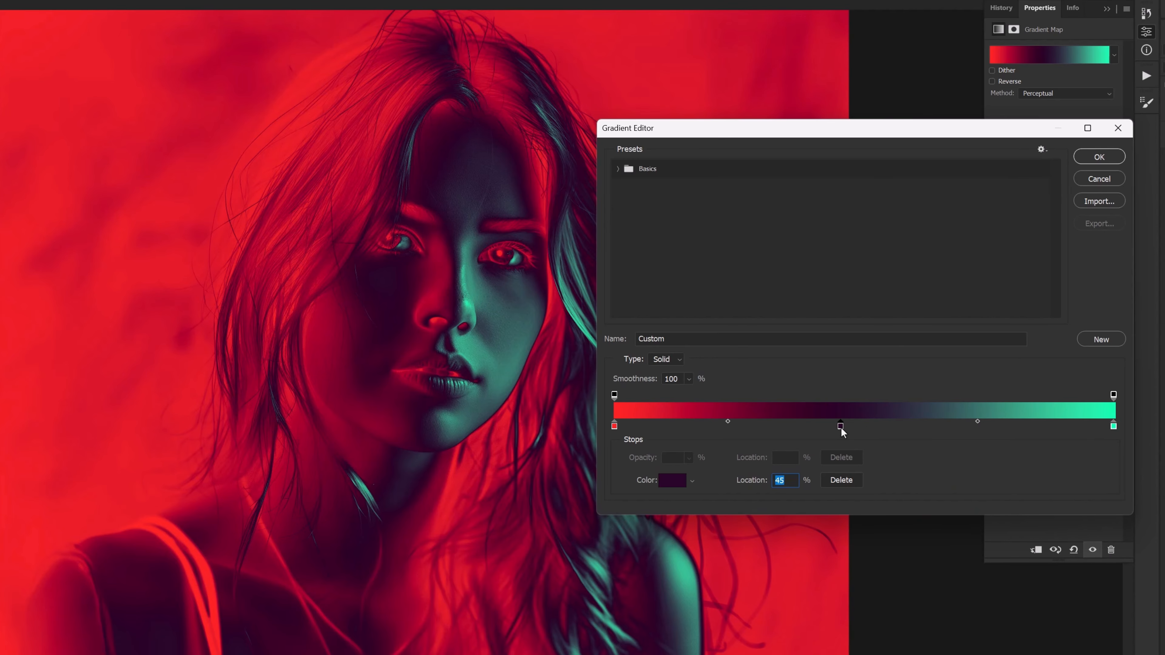
left_click_drag(840, 427, 911, 430)
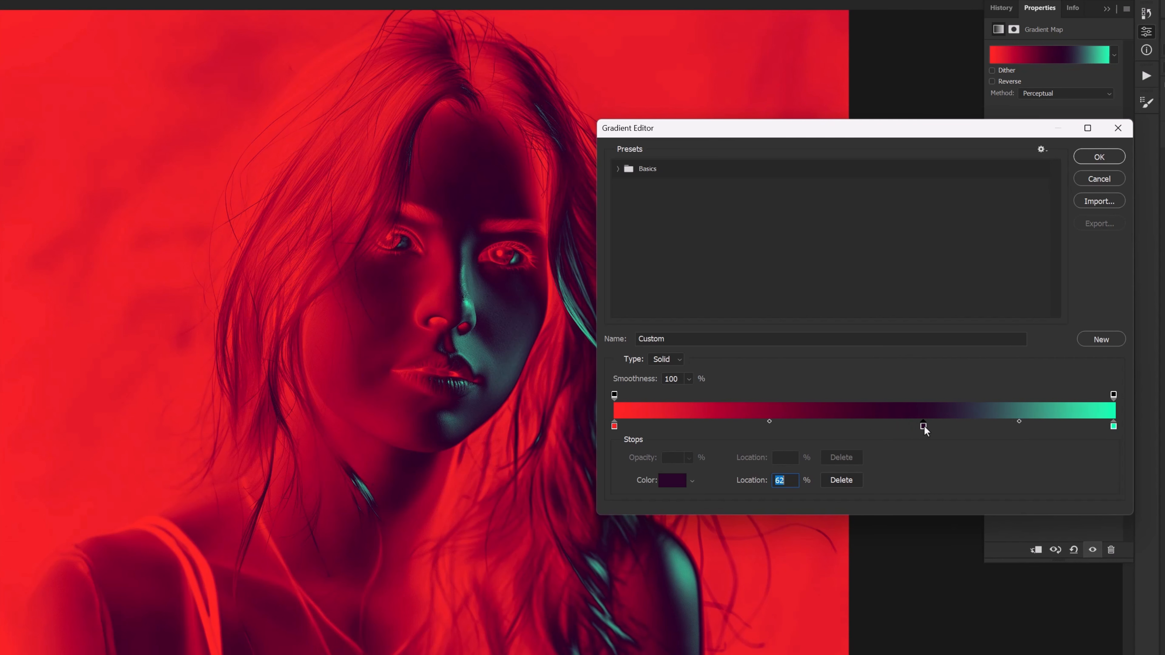
left_click_drag(915, 427, 751, 428)
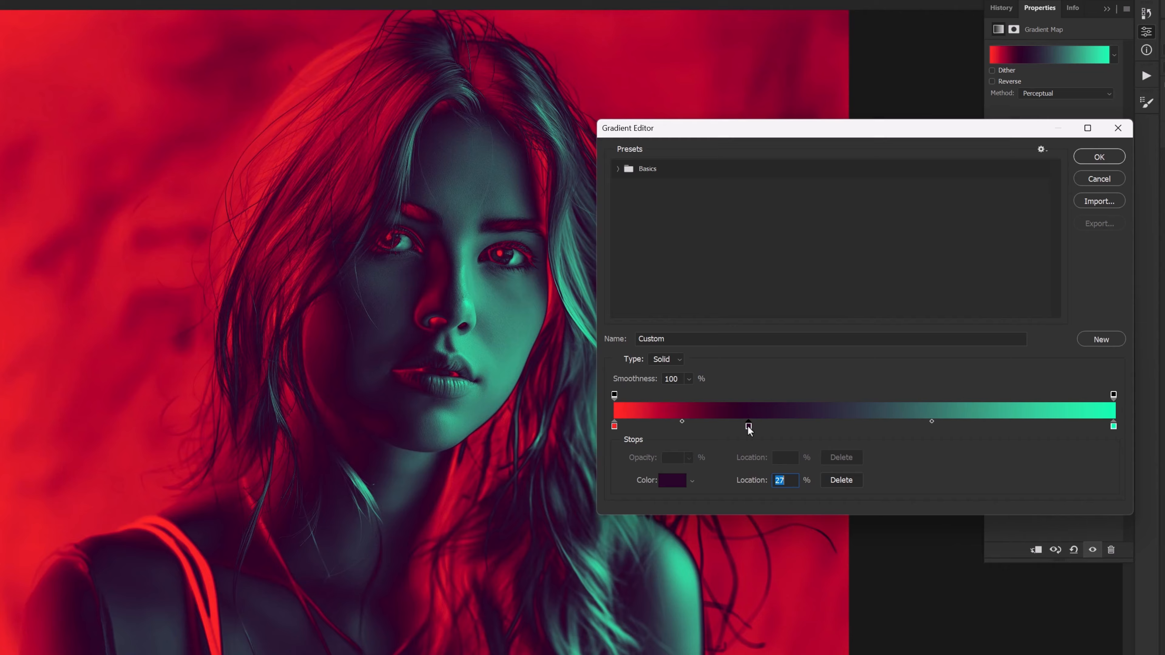
left_click_drag(749, 428, 931, 428)
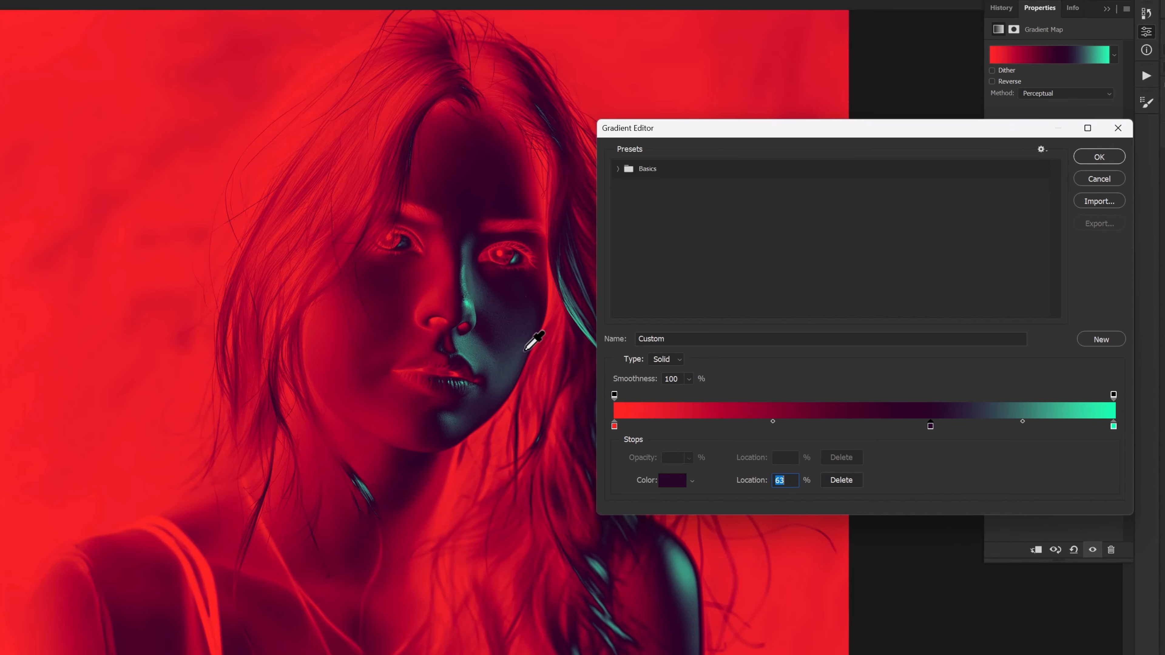
left_click_drag(930, 426, 790, 422)
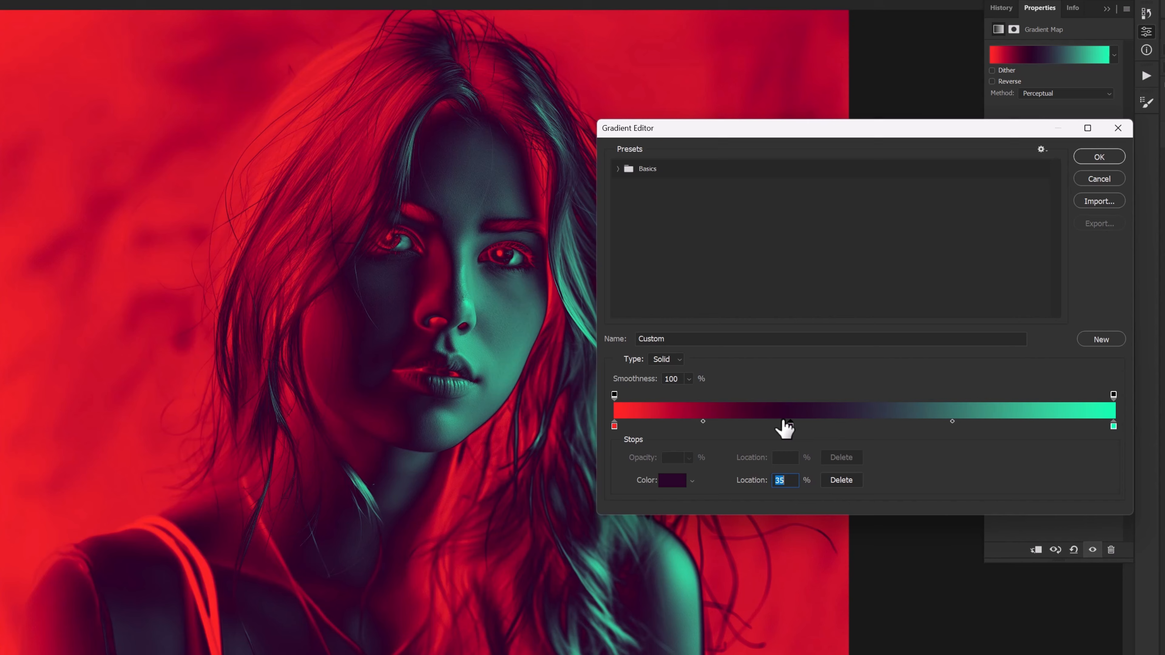
- Add a stop at 54% and try purple, green, blue and brown shades for it
left_click(884, 427)
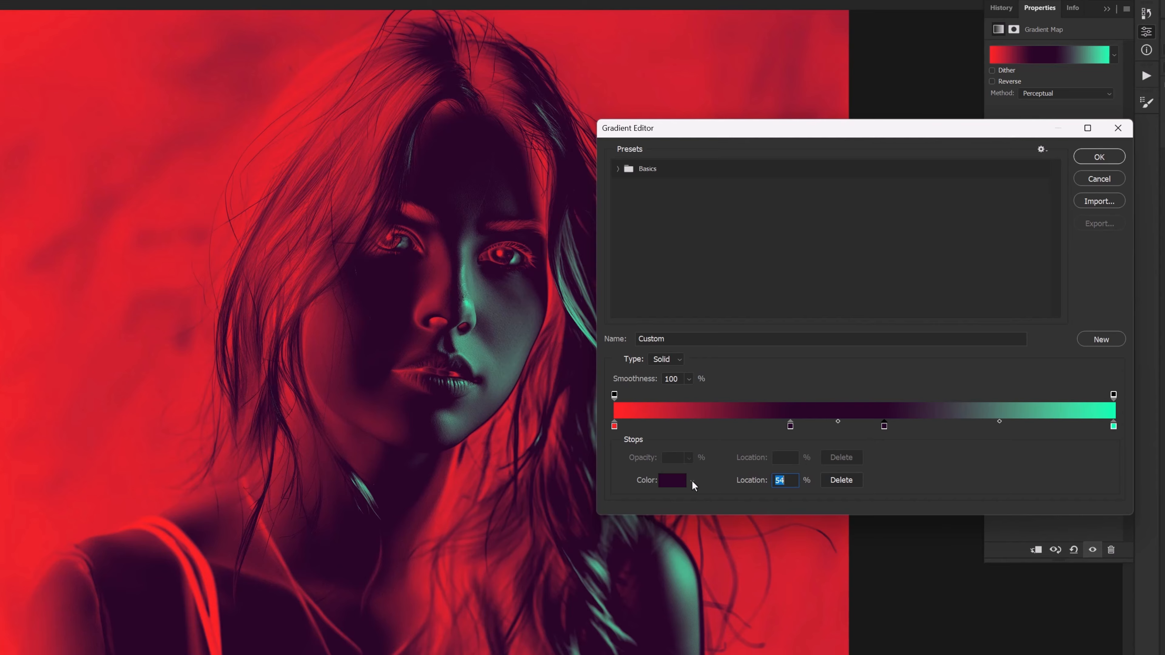
left_click(673, 481)
left_click(919, 486)
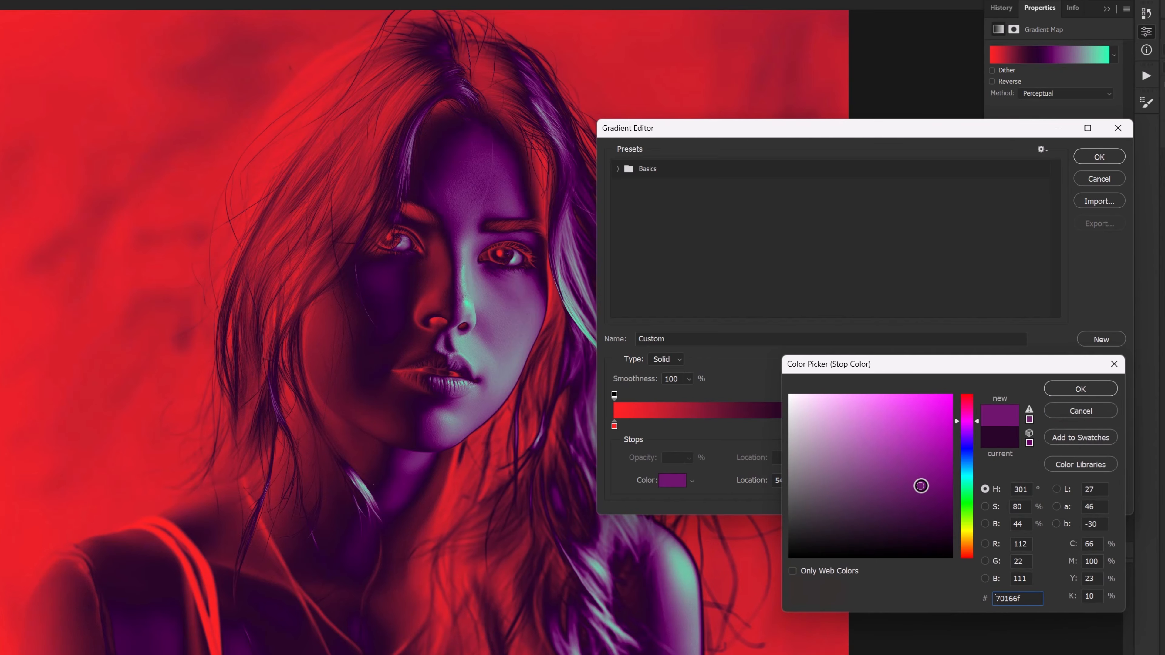
left_click(878, 493)
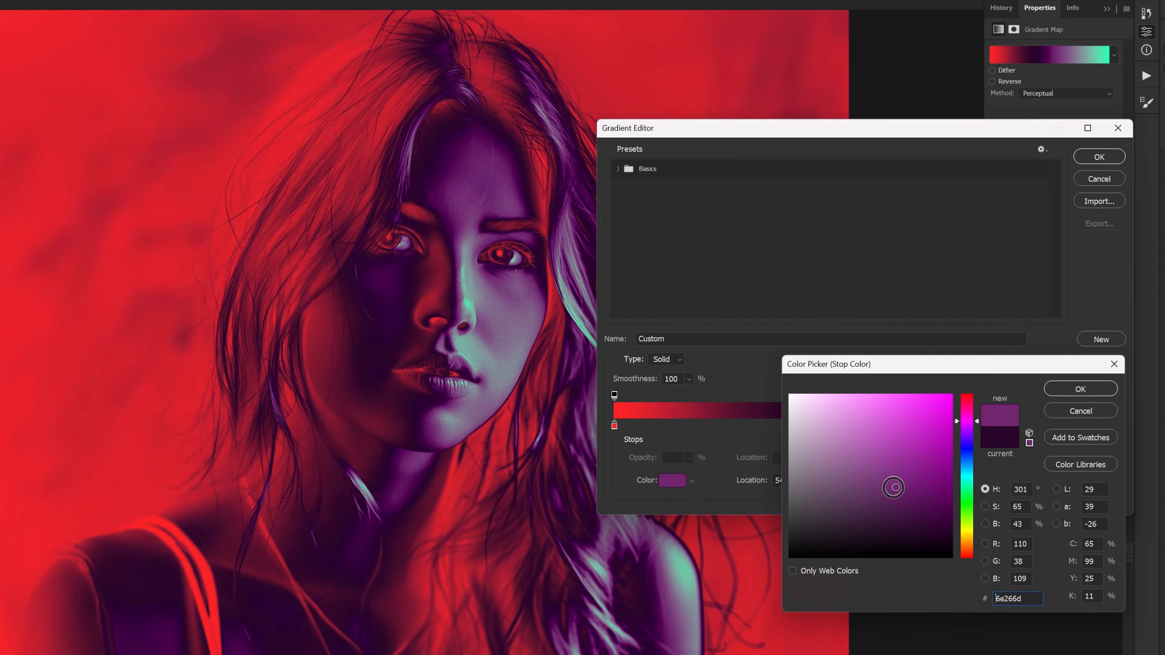
left_click(965, 487)
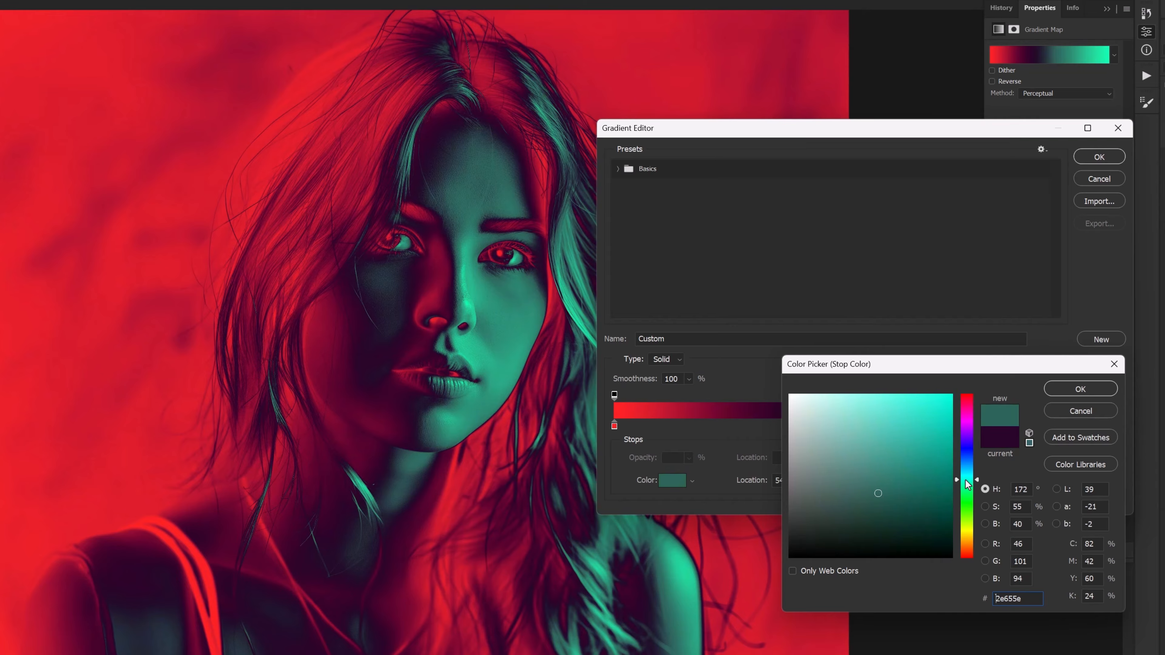
left_click(960, 464)
left_click(848, 507)
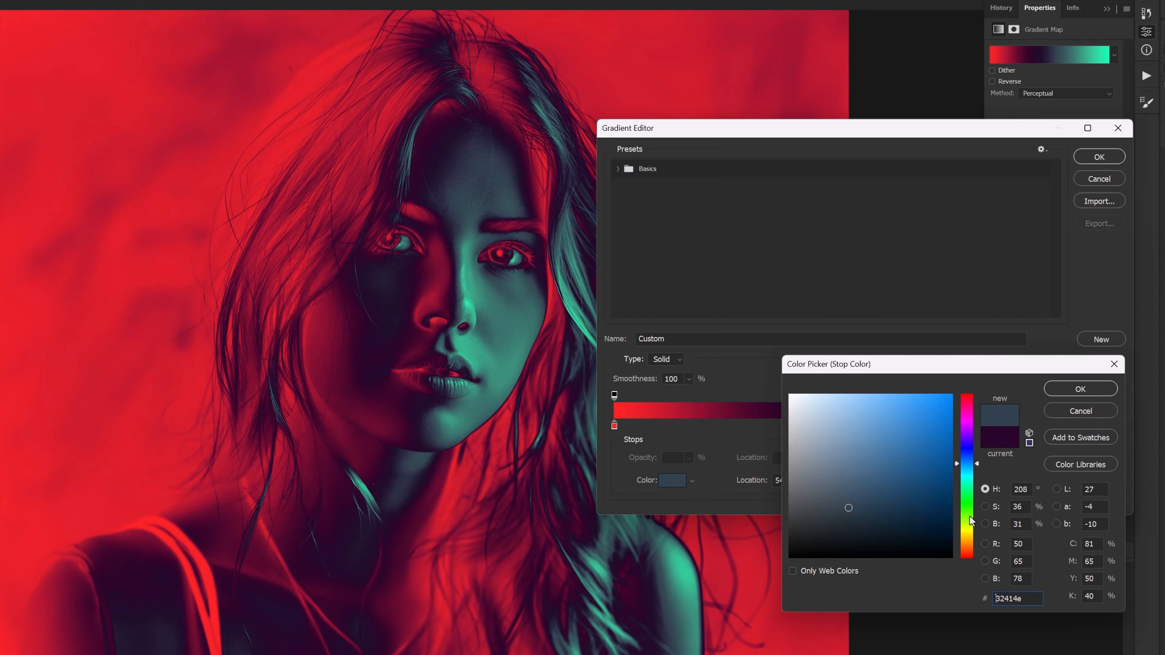
left_click(966, 531)
left_click(965, 542)
left_click(893, 531)
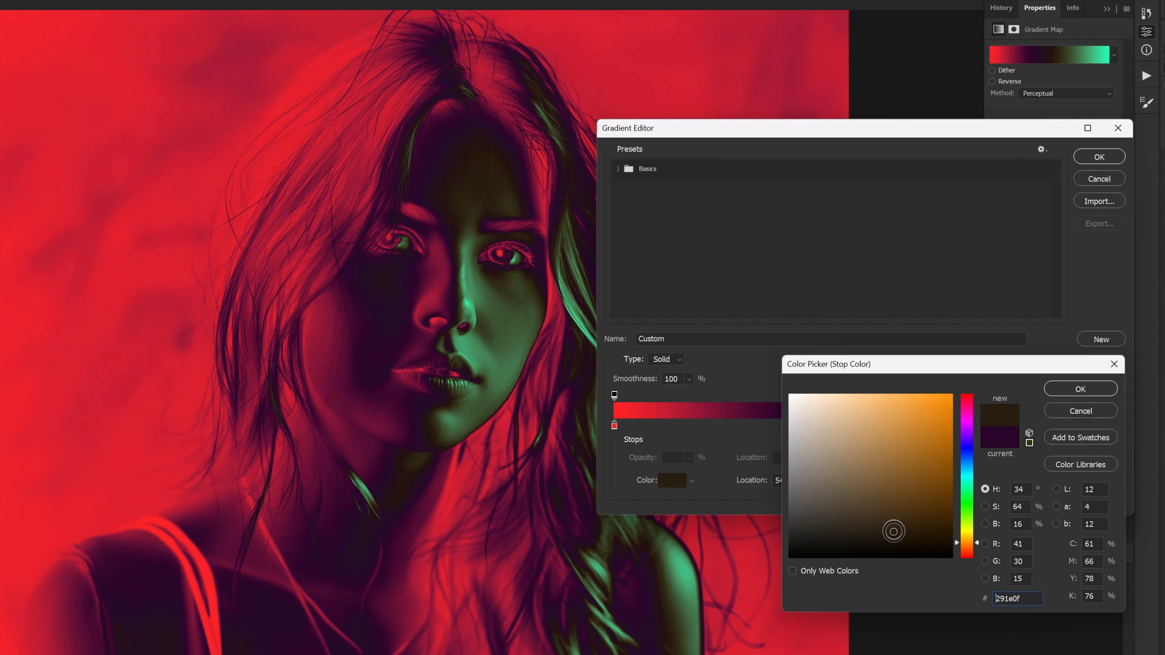
left_click(892, 510)
left_click(866, 499)
- Try blue, yellow and orange shades, then cancel and delete the 54% stop
left_click(961, 490)
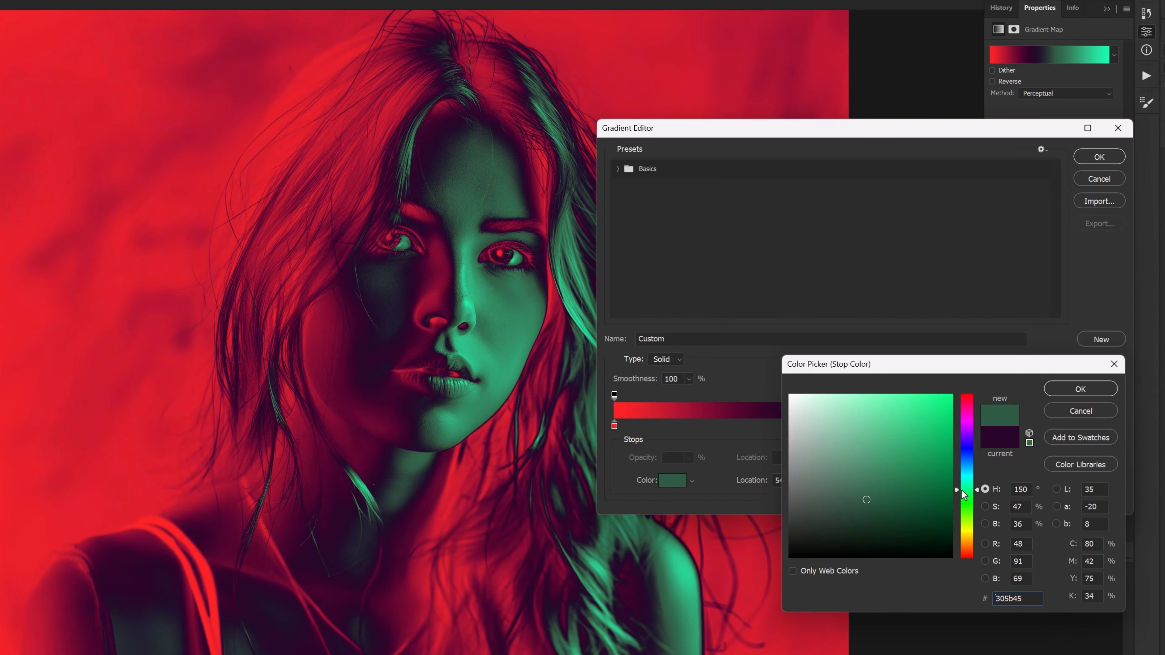
left_click(872, 469)
left_click(965, 465)
left_click(885, 501)
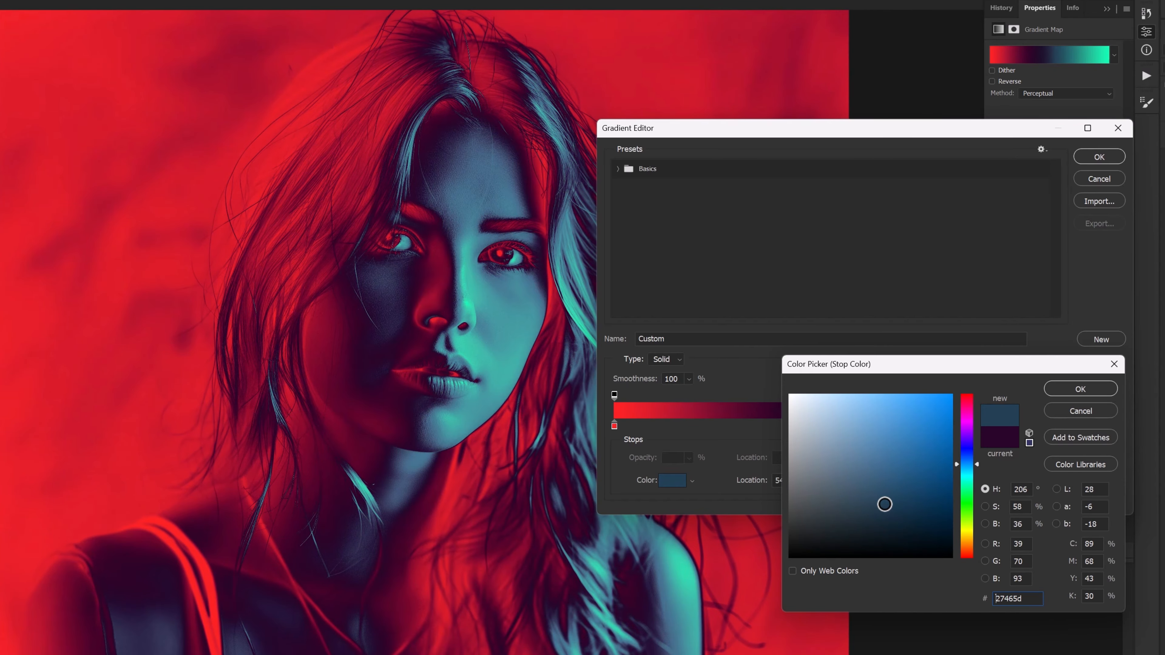
left_click(884, 504)
left_click(909, 503)
left_click(917, 510)
left_click(966, 532)
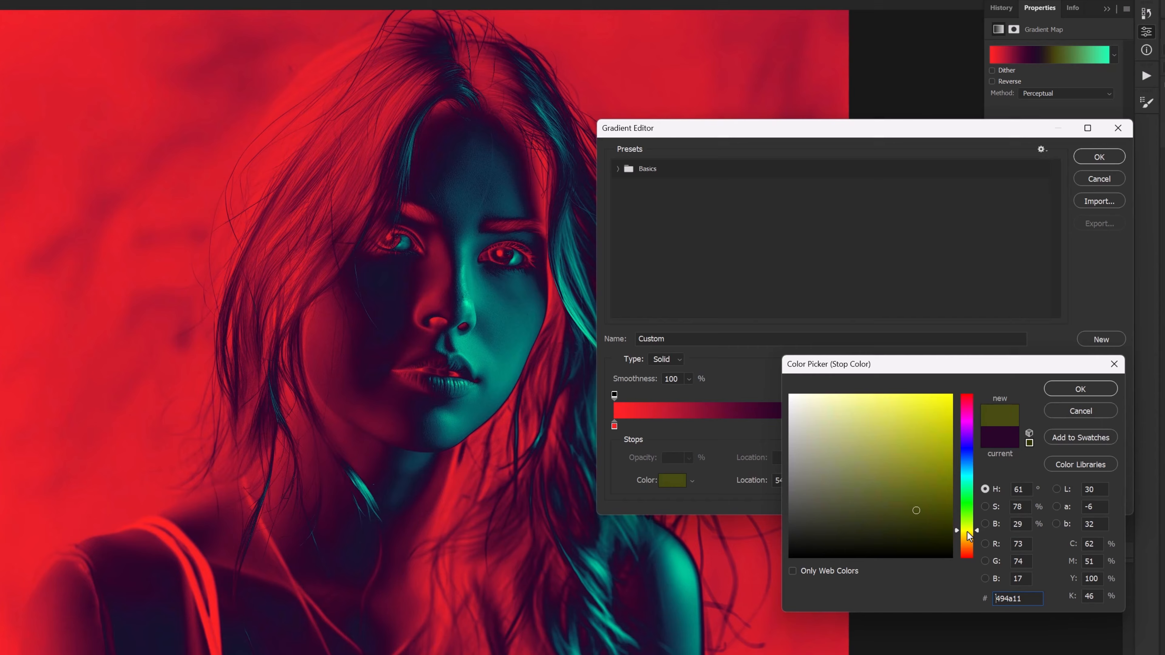
left_click(967, 545)
left_click(913, 537)
left_click(949, 522)
left_click(936, 475)
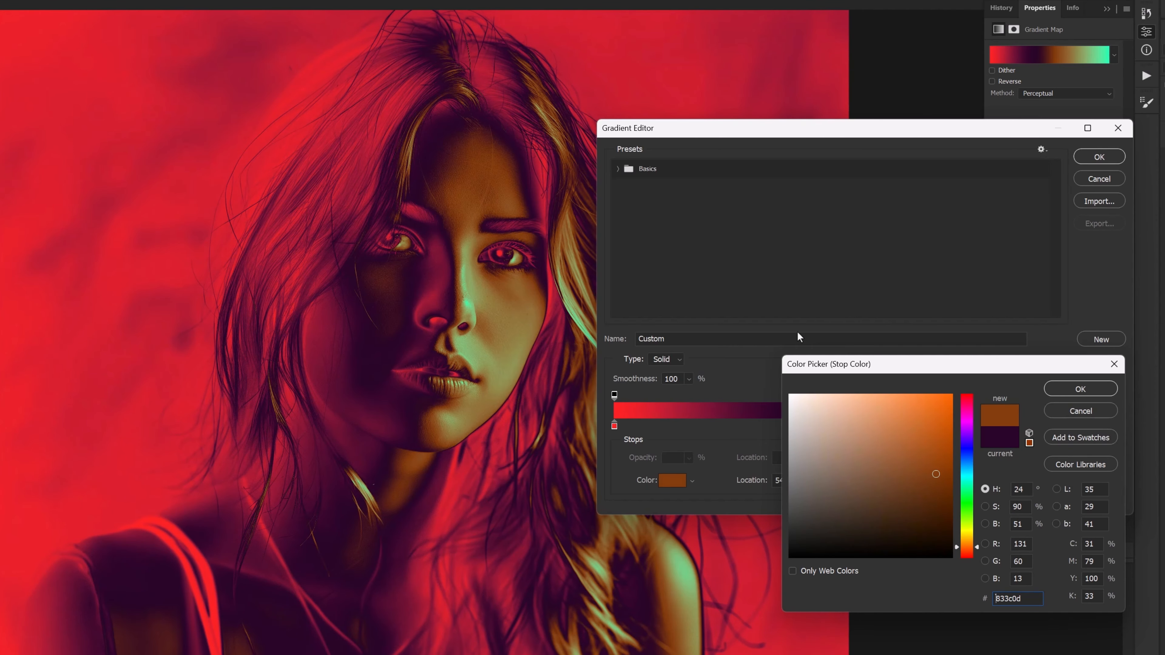
left_click(1097, 414)
left_click(841, 480)
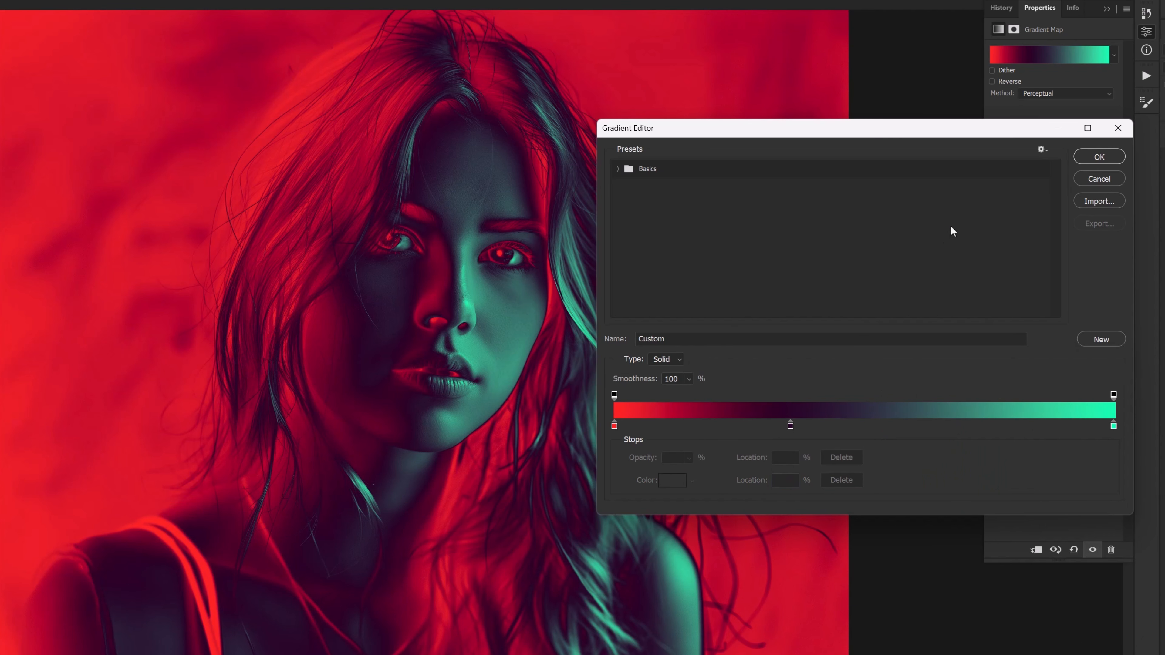
- Confirm the red-to-teal gradient and blend its layer as Soft Light at 51% opacity
left_click(1099, 157)
left_click(1164, 68)
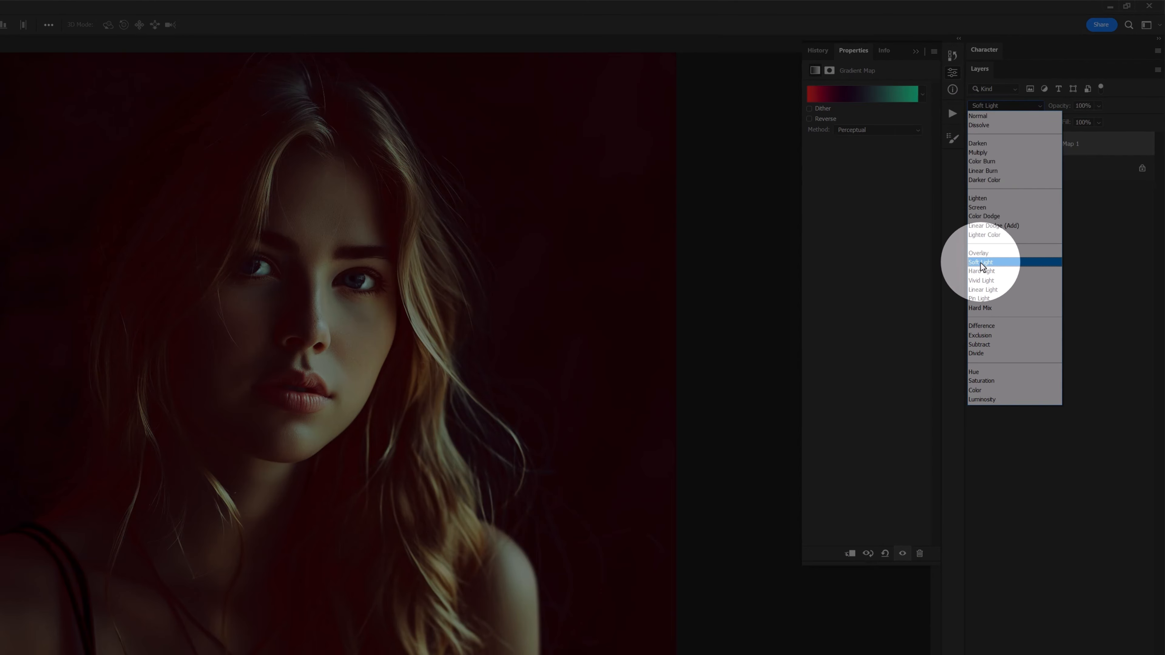
left_click(982, 262)
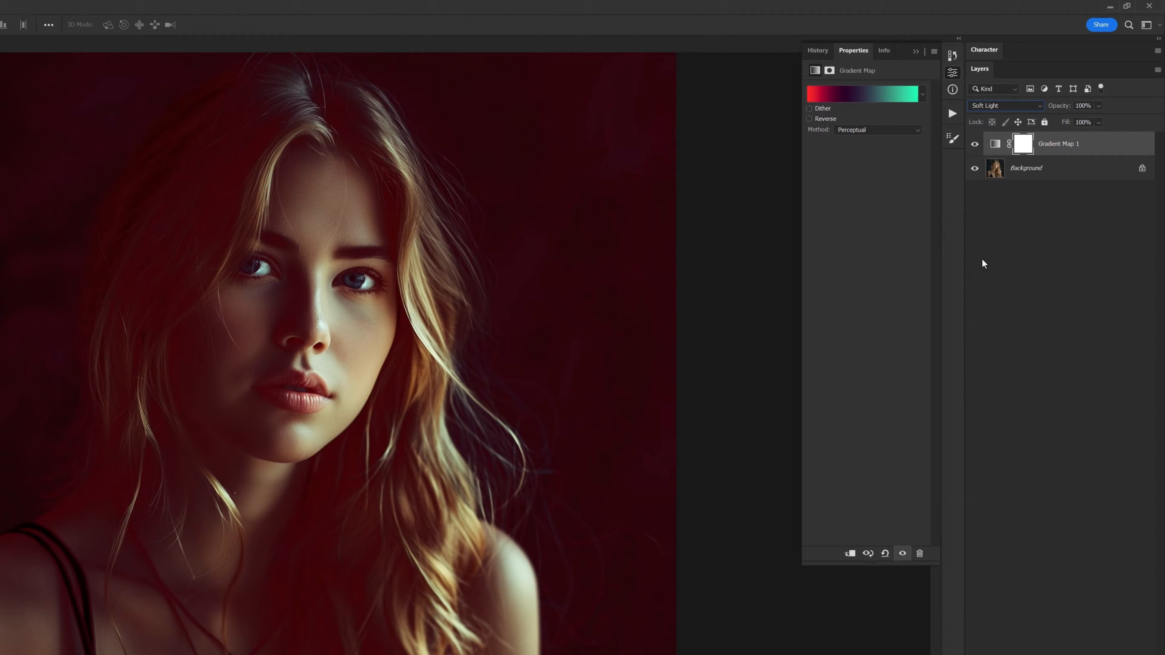
left_click(973, 144)
left_click(971, 147)
left_click(971, 147)
left_click(971, 147)
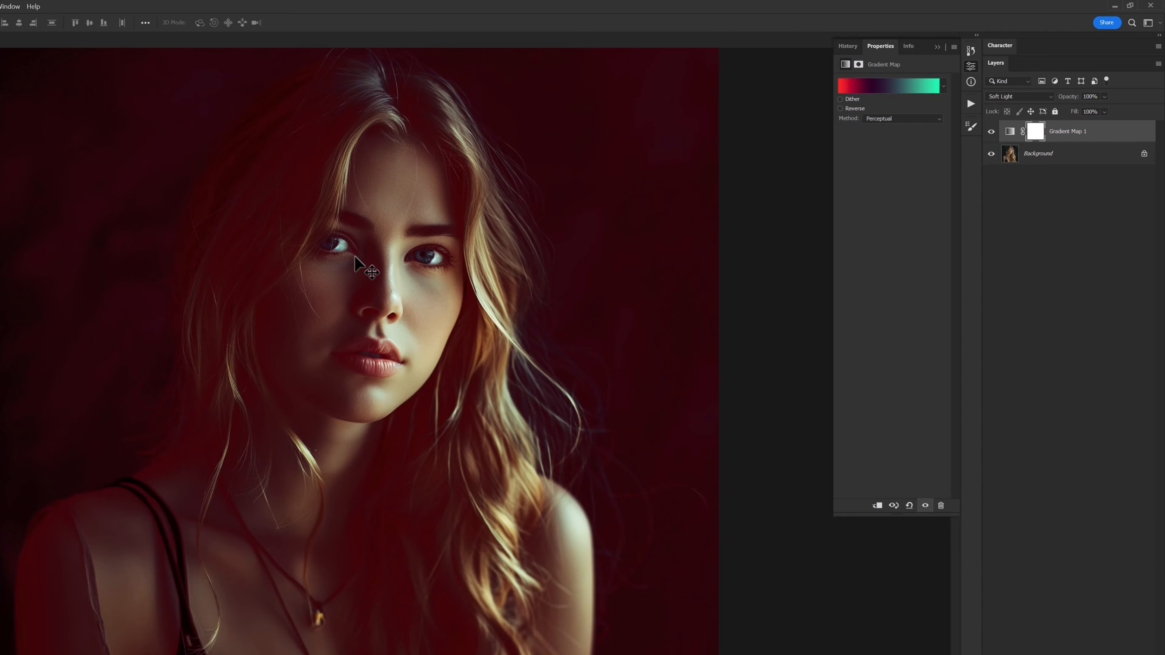
left_click_drag(1075, 100, 1013, 110)
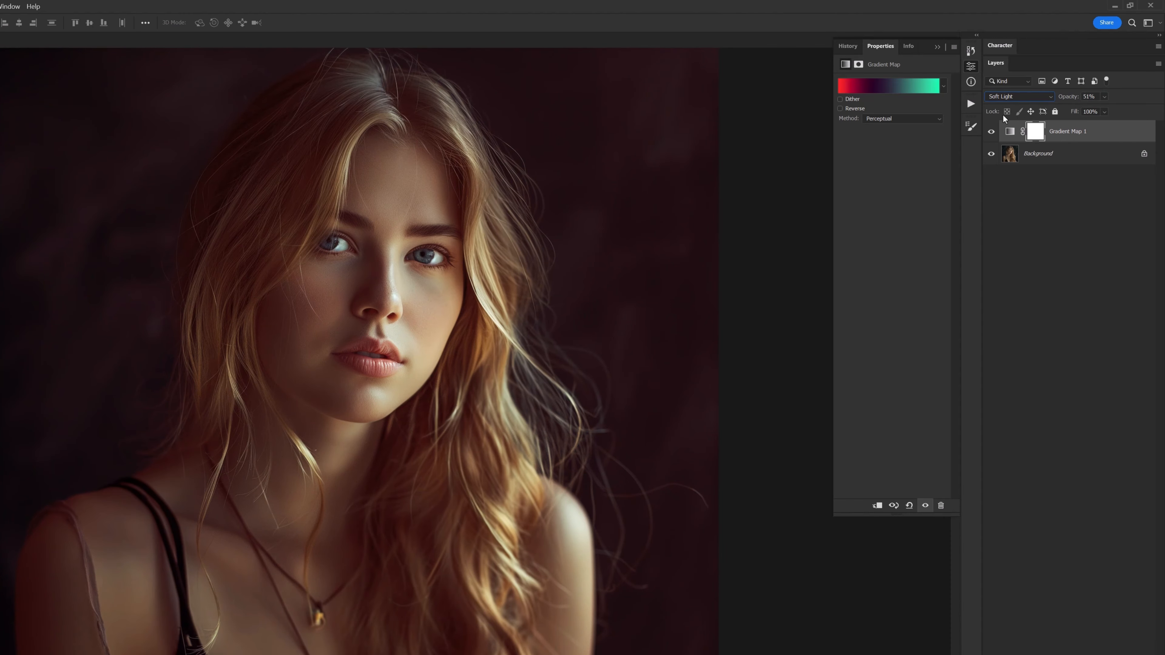
left_click(991, 133)
left_click(991, 133)
left_click_drag(1063, 102, 1101, 103)
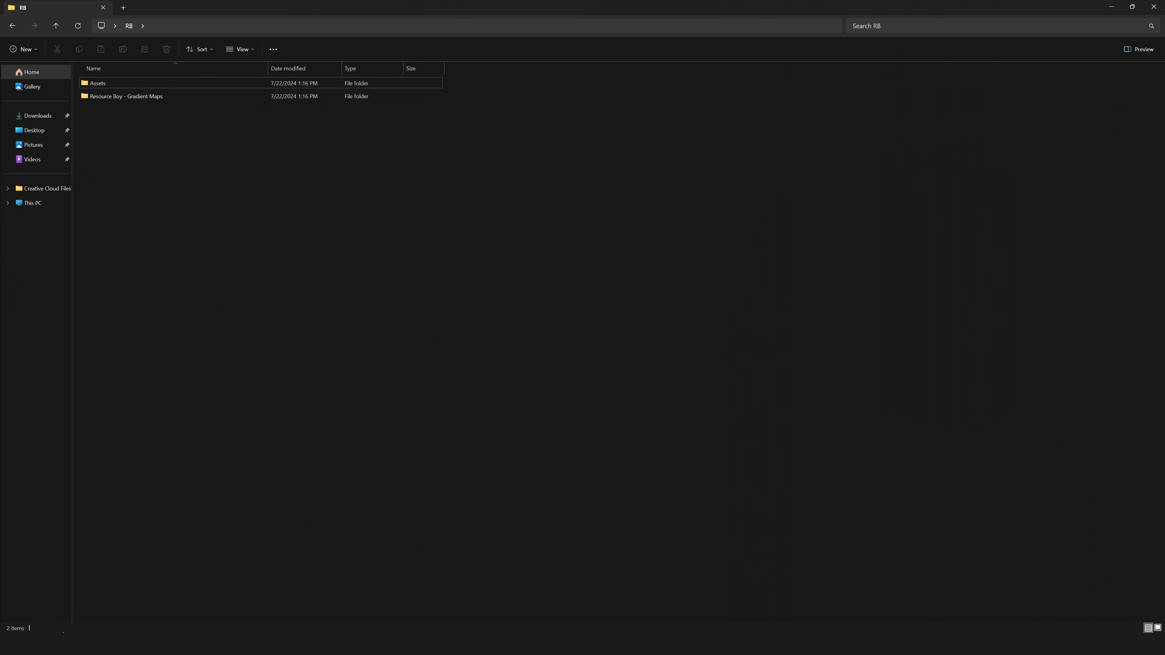
- Open the Resource Boy - Gradient Maps folder and load its GRD preset file
double_click(126, 97)
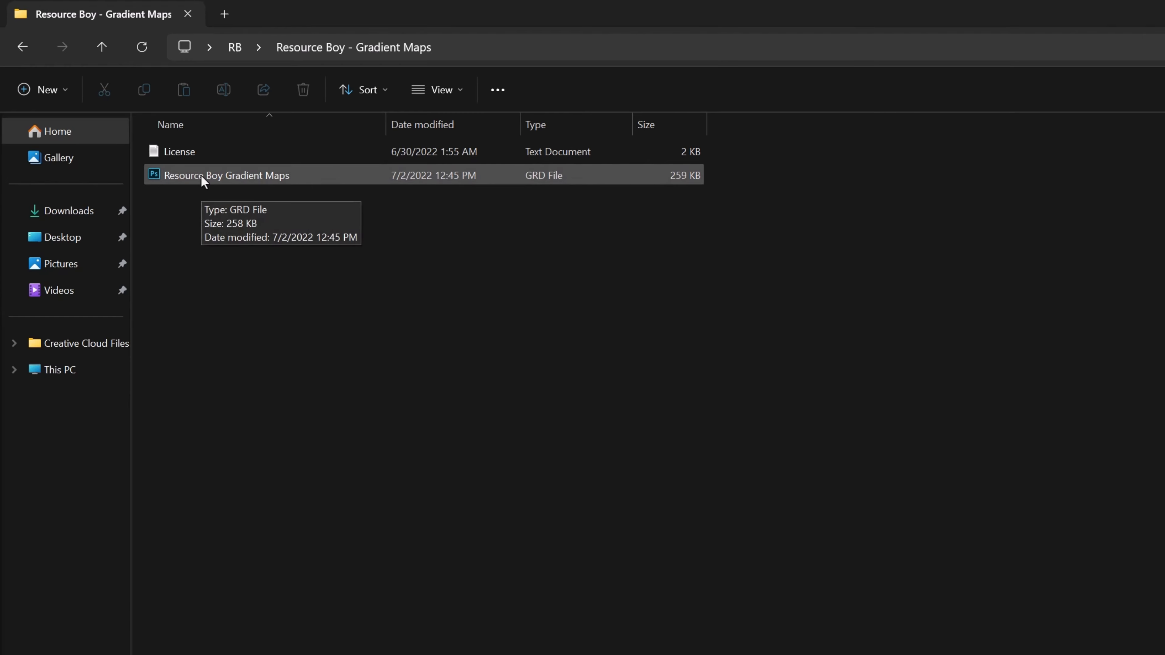
double_click(203, 176)
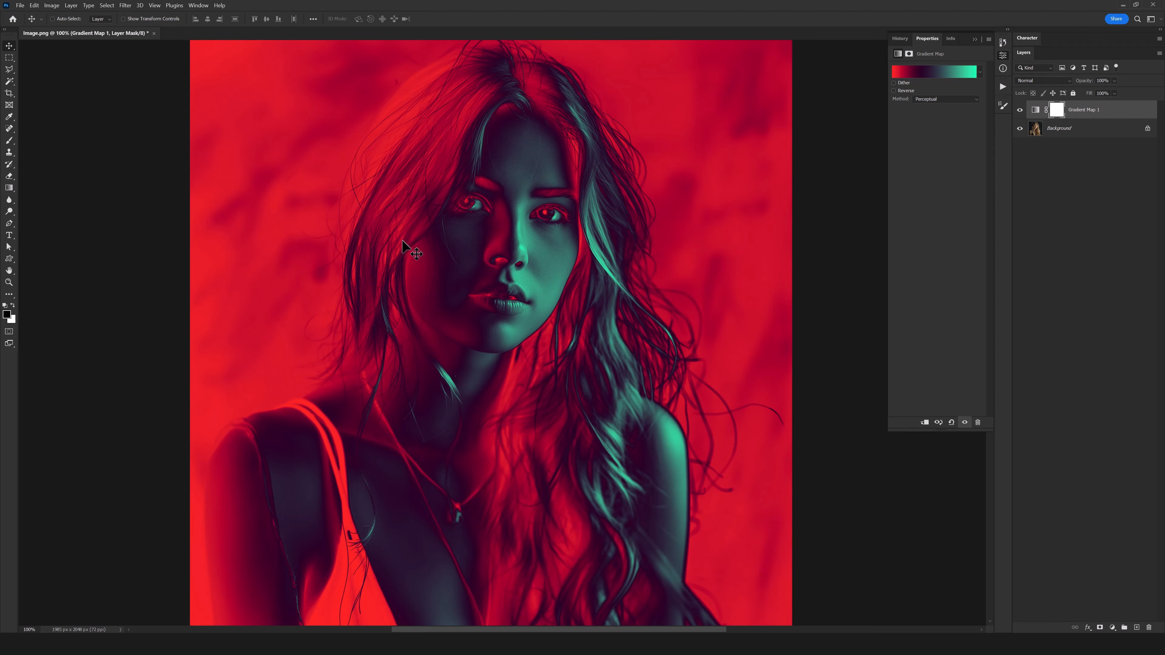
- Apply the imported RB Gradient Map 179 preset, turning the portrait yellow and hot pink
left_click(933, 71)
left_click(1012, 147)
left_click(1011, 166)
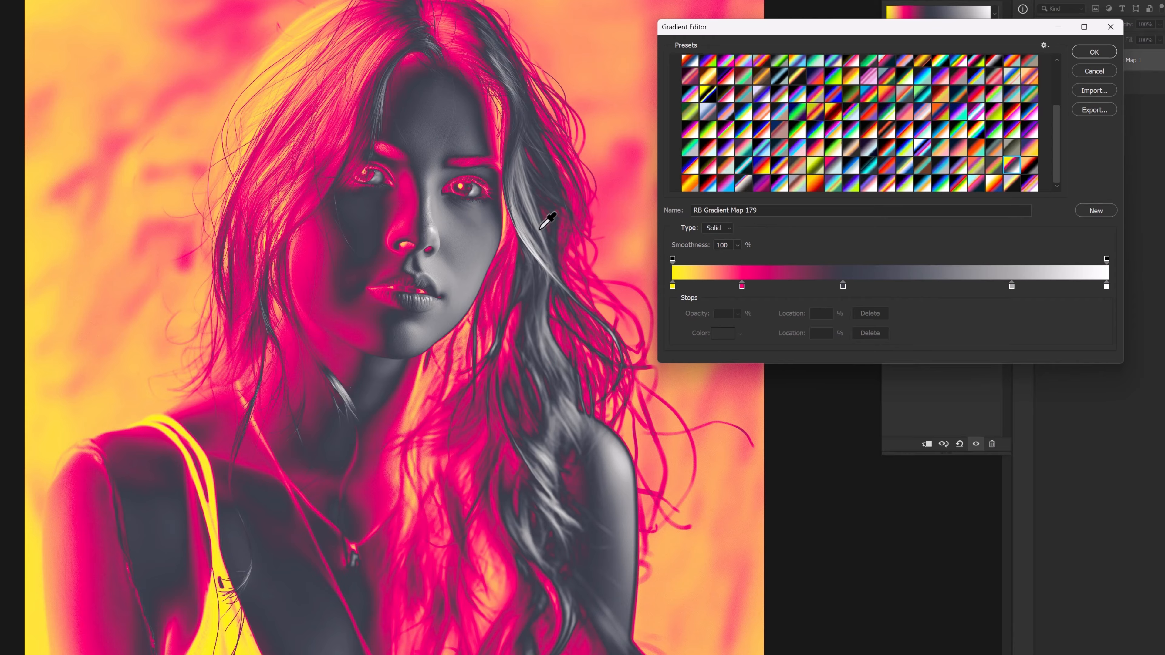
- Preview imported presets such as RB Gradient Map 87, 52, 74 and 134
left_click(792, 114)
left_click(785, 113)
scroll(785, 113, "up", 1)
left_click(785, 113)
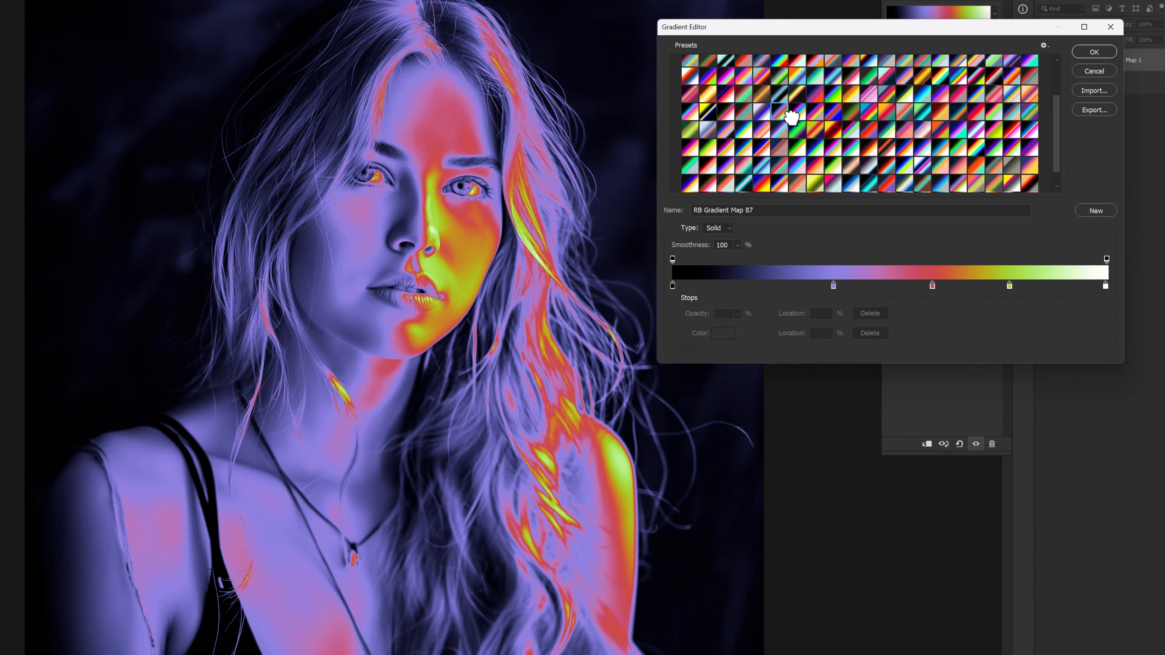
key("Right")
key("Up")
key("Right")
key("Up")
key("Right")
key("Right")
key("Right")
key("Right")
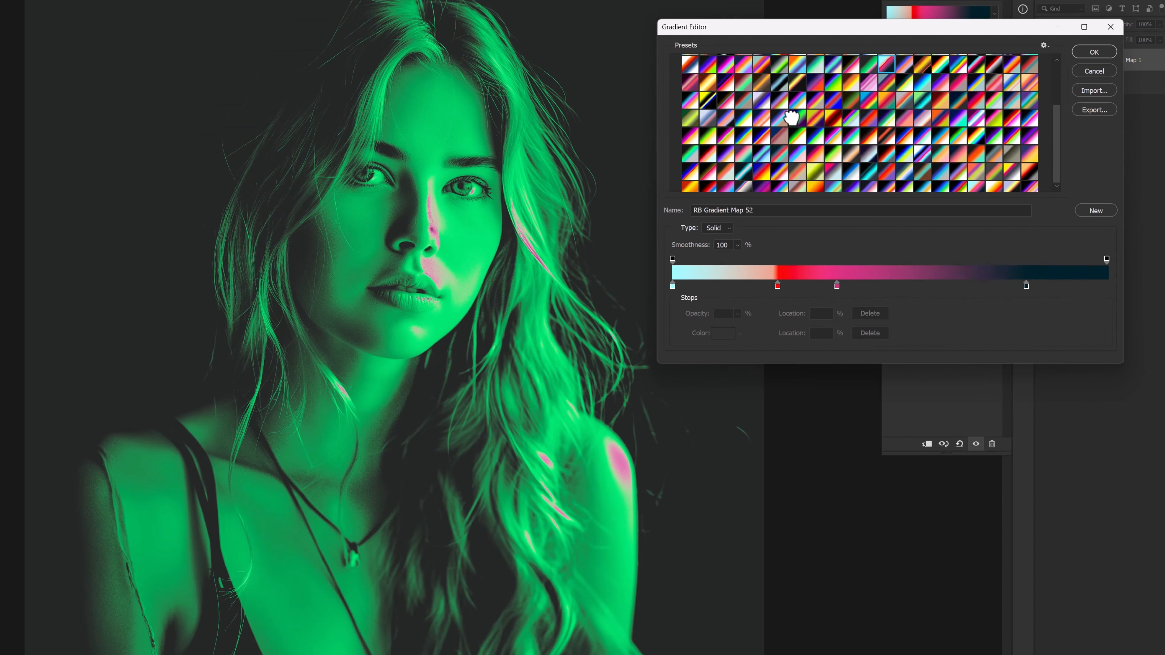
key("Right")
key("Right")
key("Down")
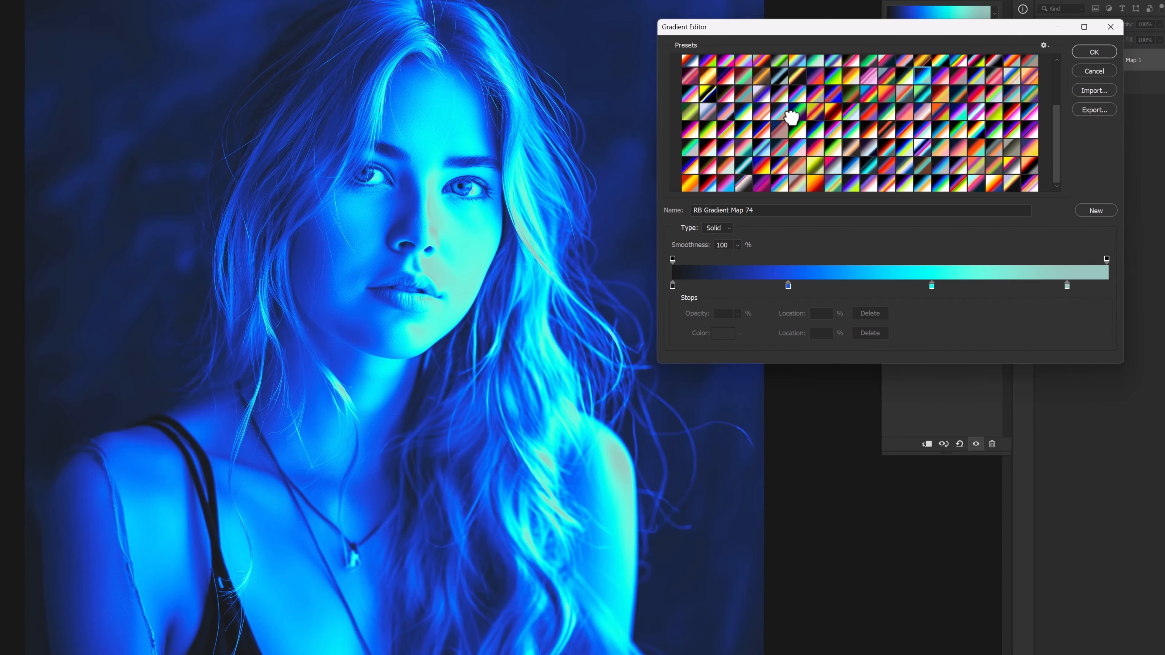
key("Down")
key("Down")
key("Down")
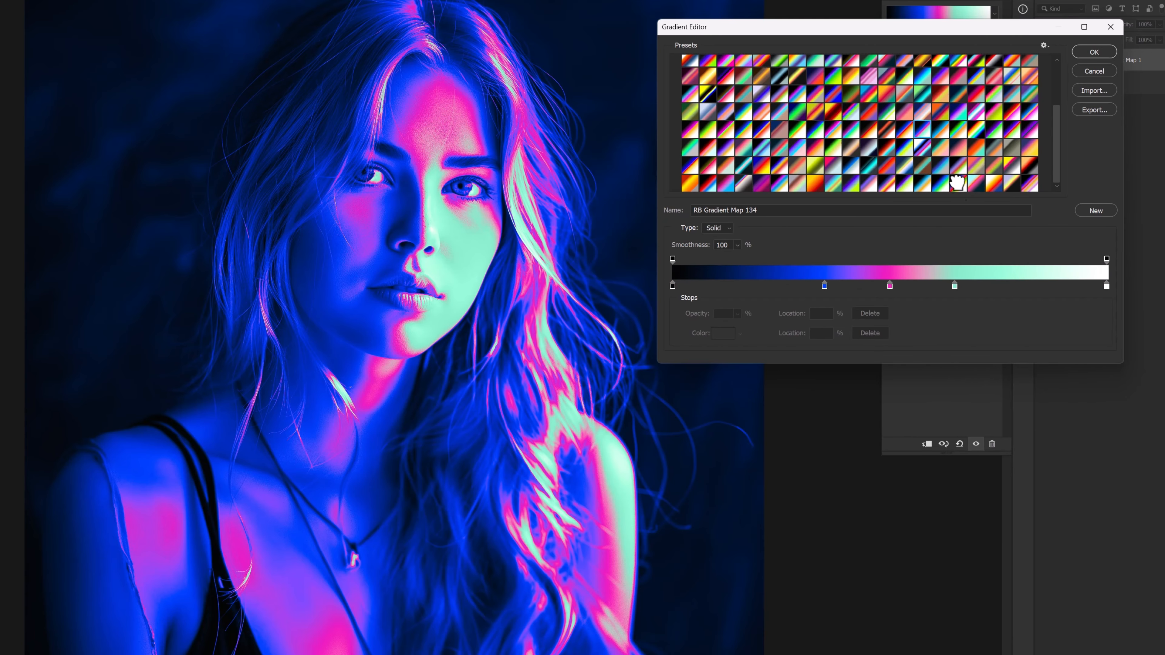
- Try RB Gradient Map 176, then settle on RB Gradient Map 72 and confirm it
left_click(957, 182)
left_click(956, 167)
left_click_drag(932, 285, 838, 285)
scroll(885, 119, "up", 1)
left_click(885, 101)
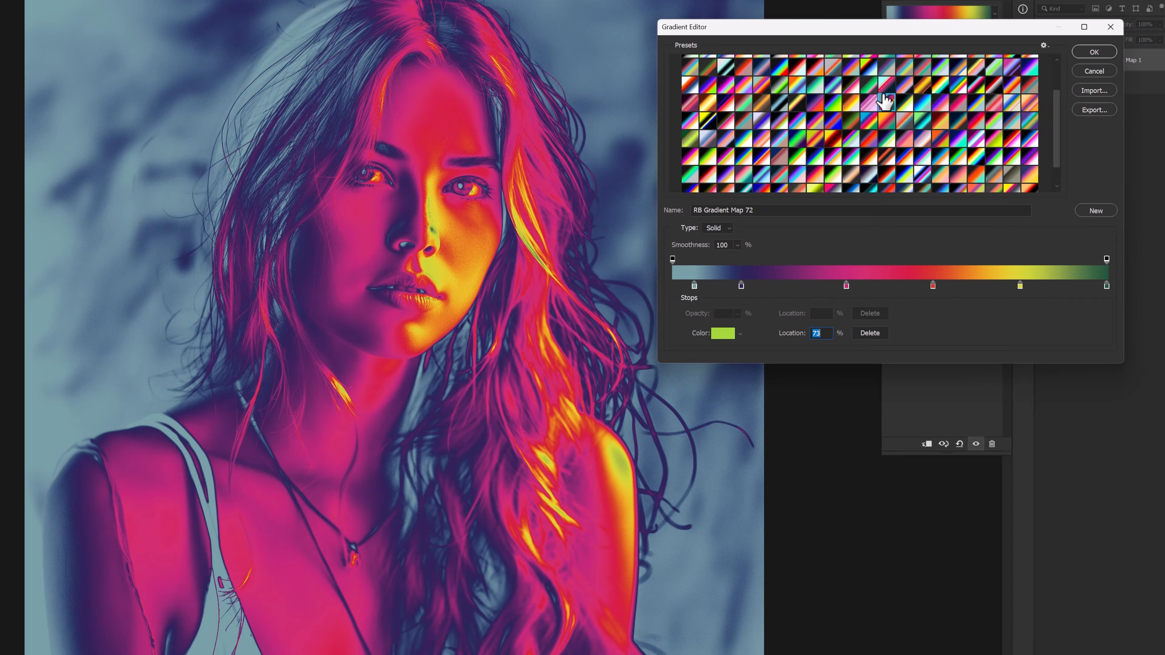
key("Return")
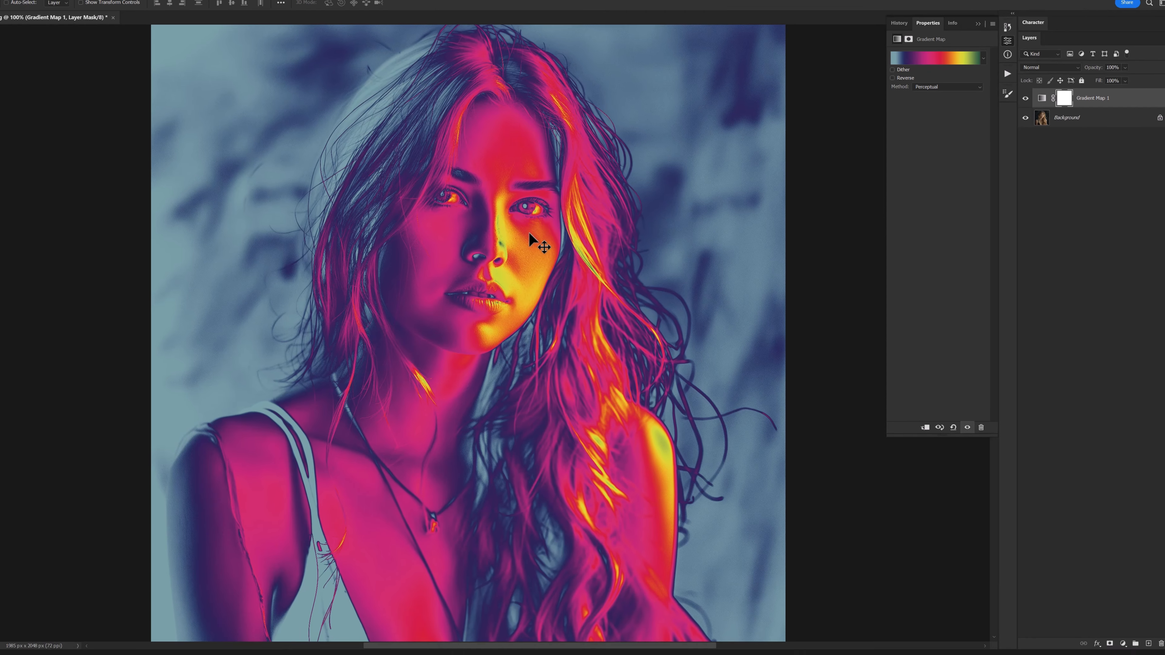
- Close the portrait, then create a 3000 × 2000 px Untitled-1 document with an empty Layer 1
key("ctrl+w")
left_click(610, 242)
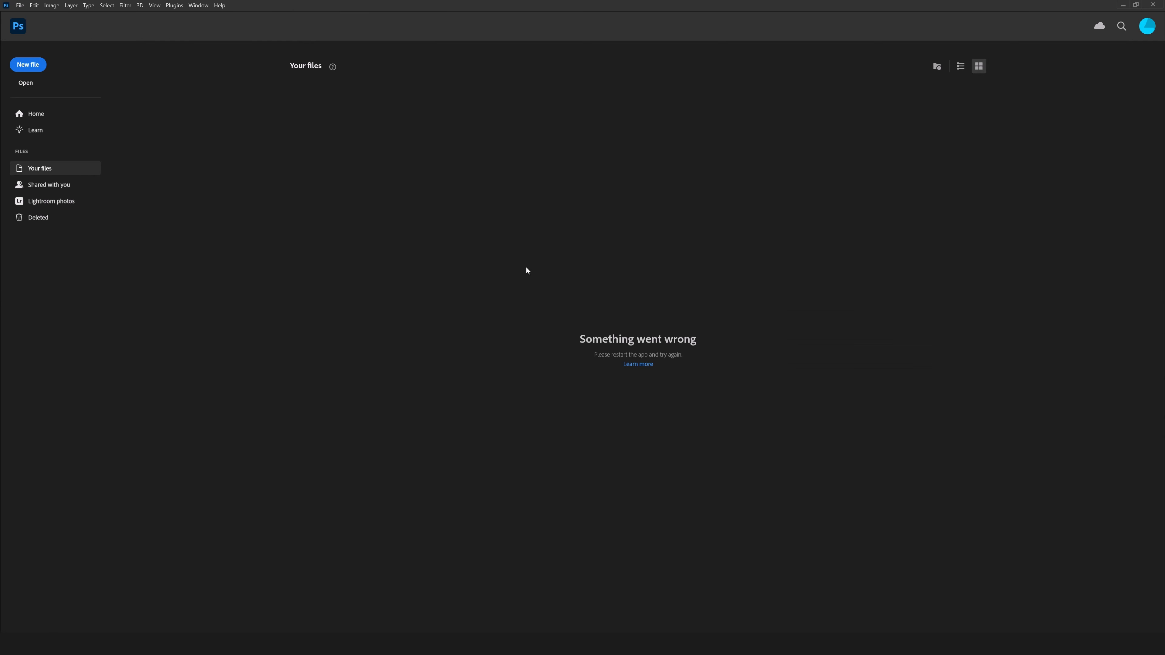
left_click(39, 68)
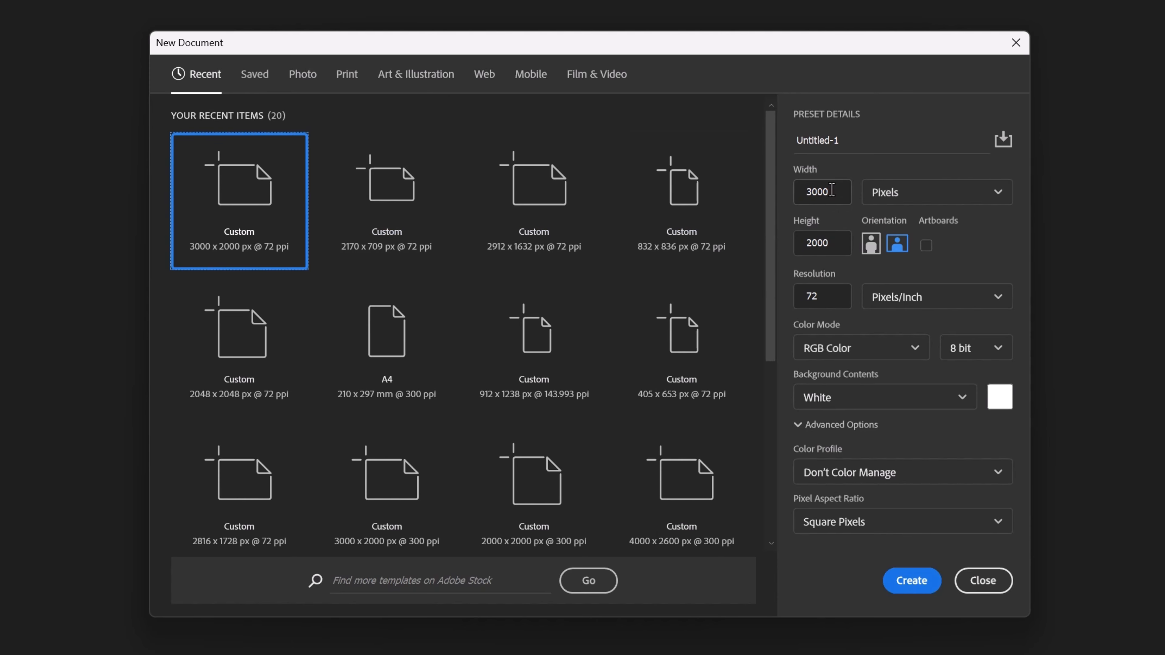
double_click(831, 191)
double_click(841, 250)
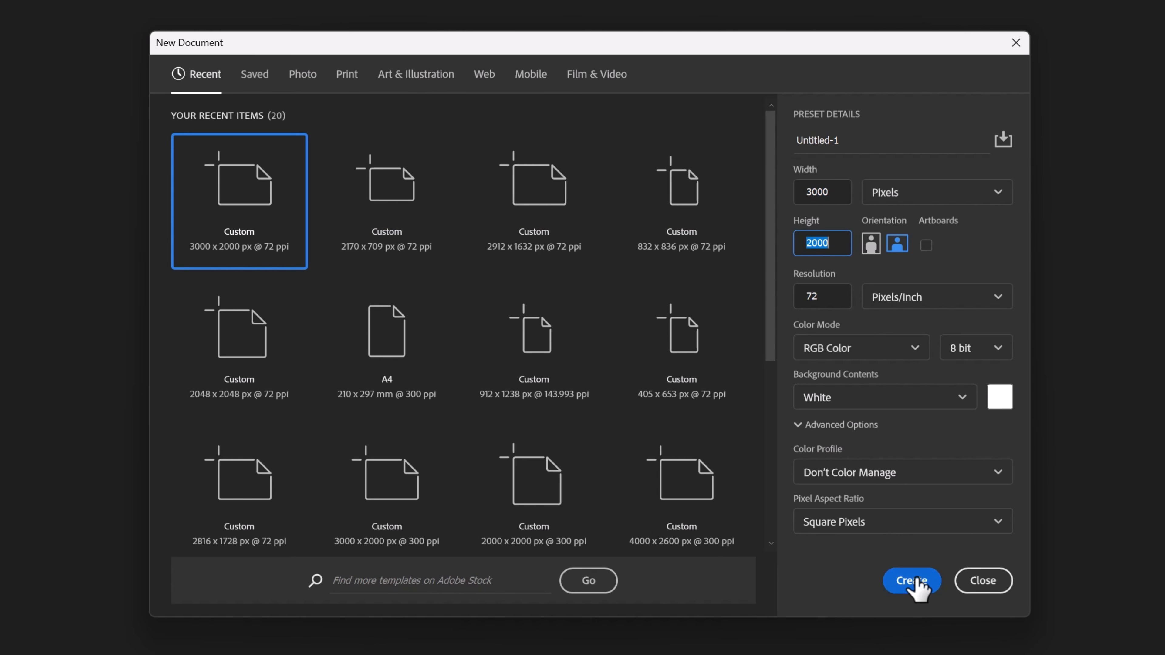
left_click(909, 580)
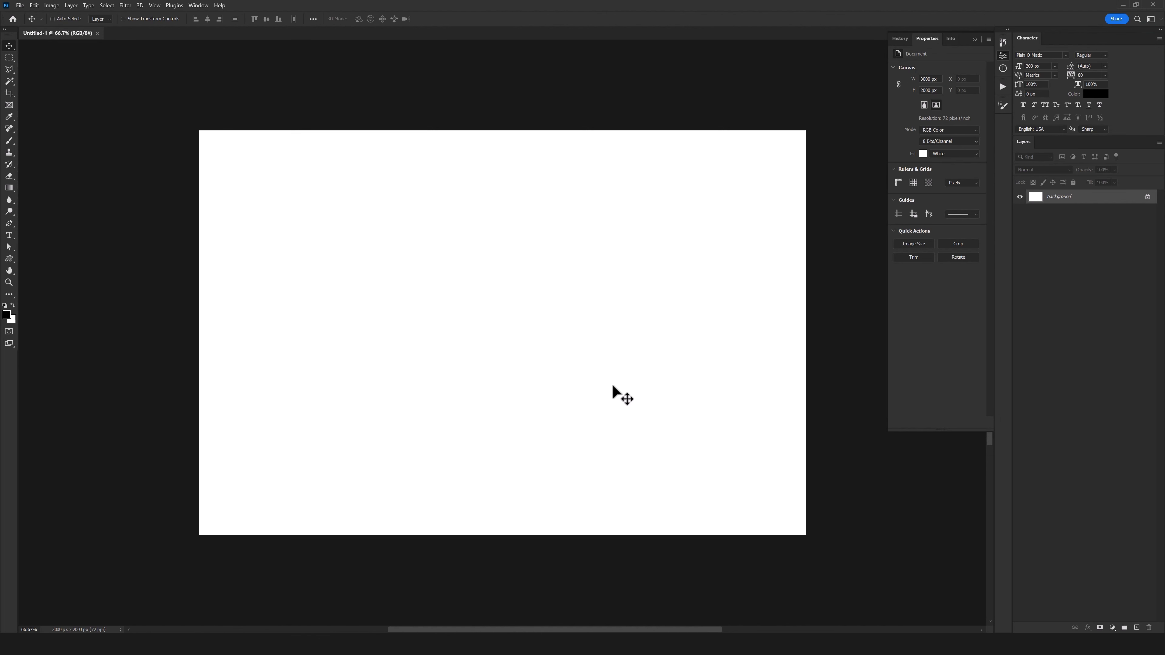
key("ctrl+j")
- Type POWER as a black 203 px text layer and drag it near the canvas centre
left_click(11, 237)
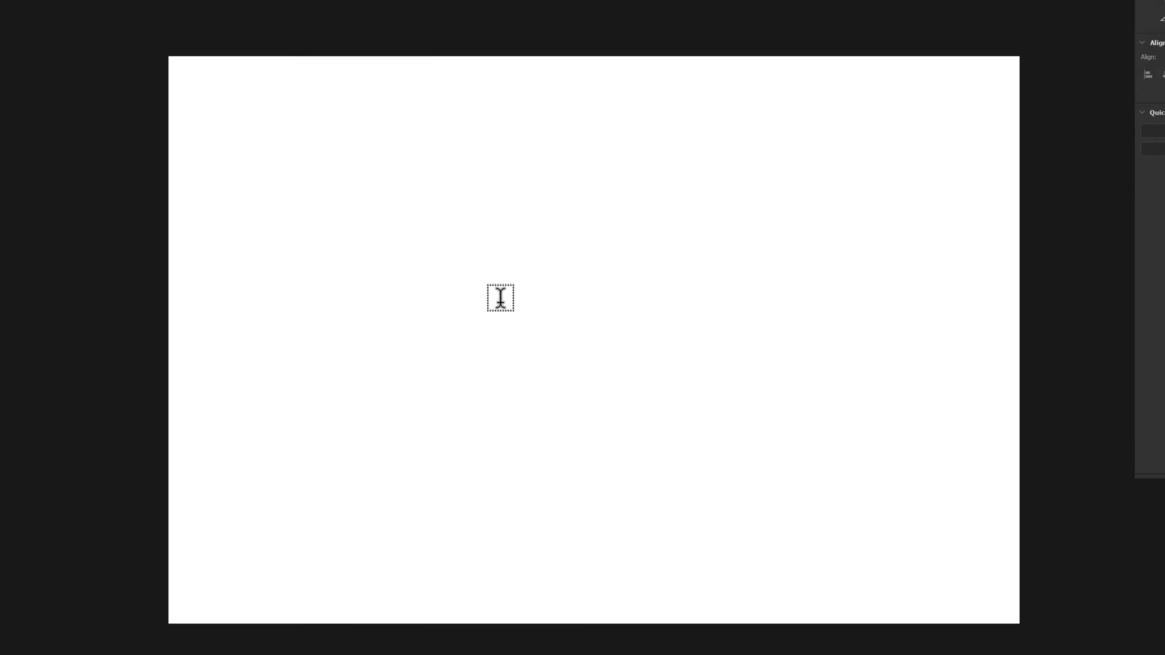
left_click(457, 272)
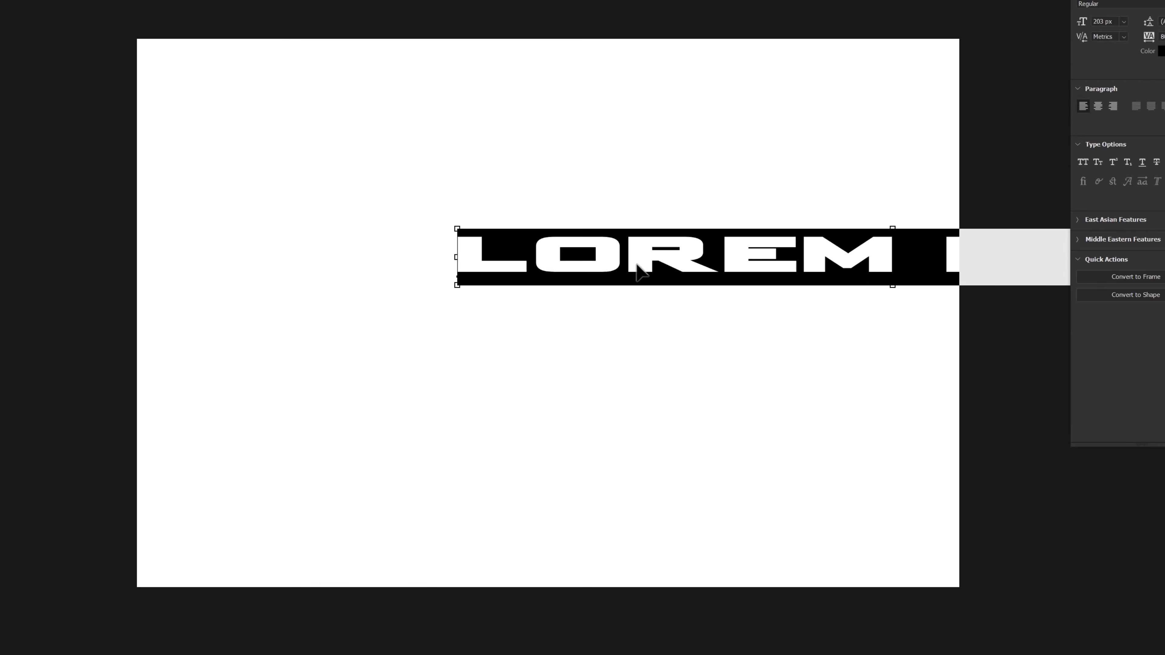
left_click_drag(642, 263, 396, 296)
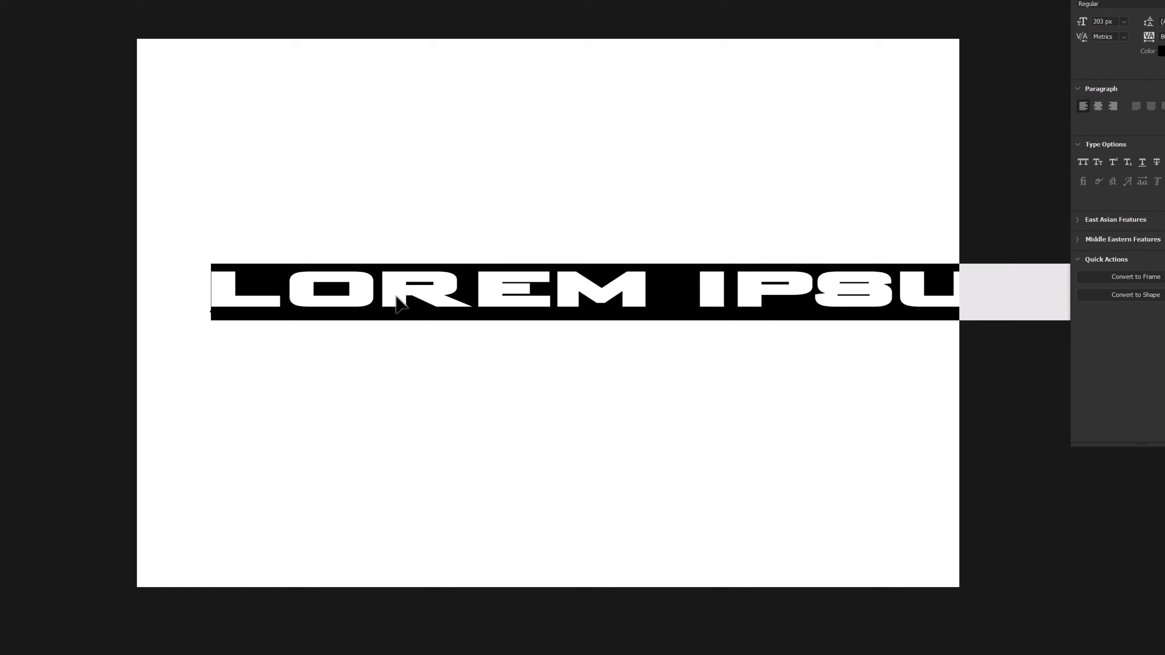
type("POWER")
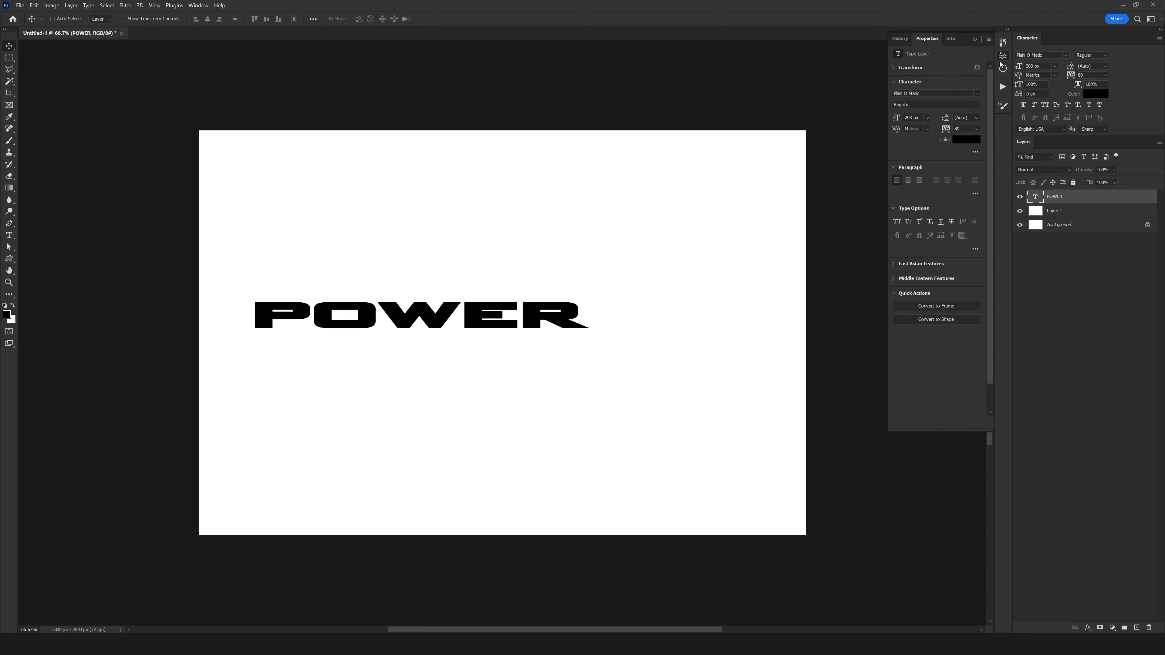
left_click_drag(610, 293, 758, 324)
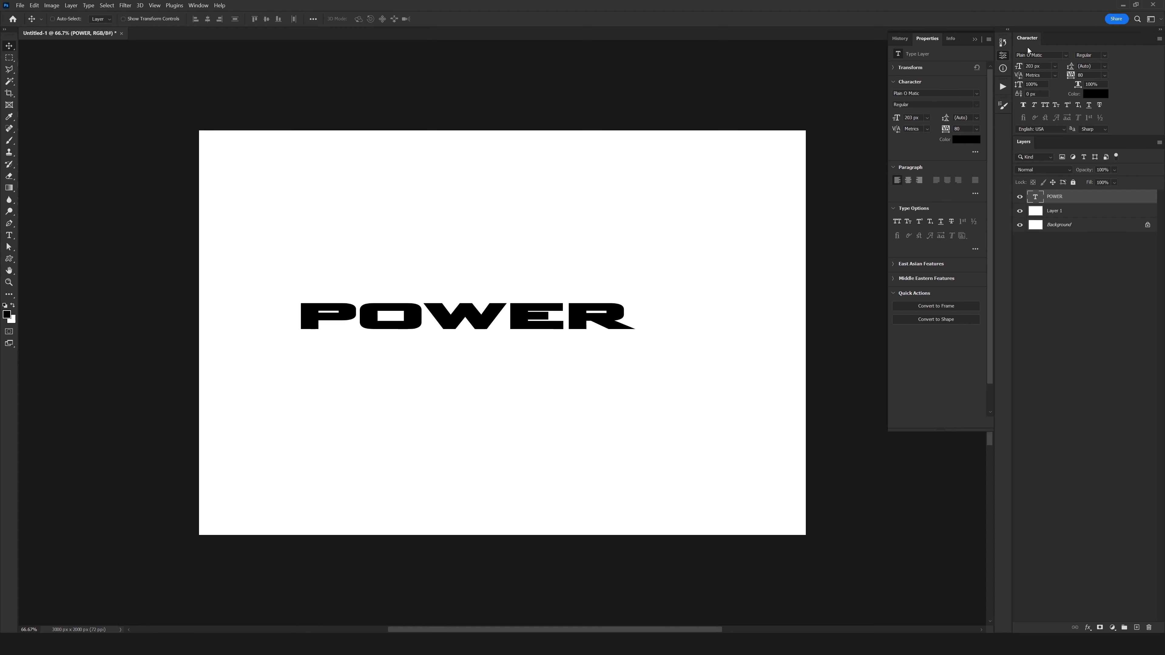
left_click_drag(542, 326, 582, 342)
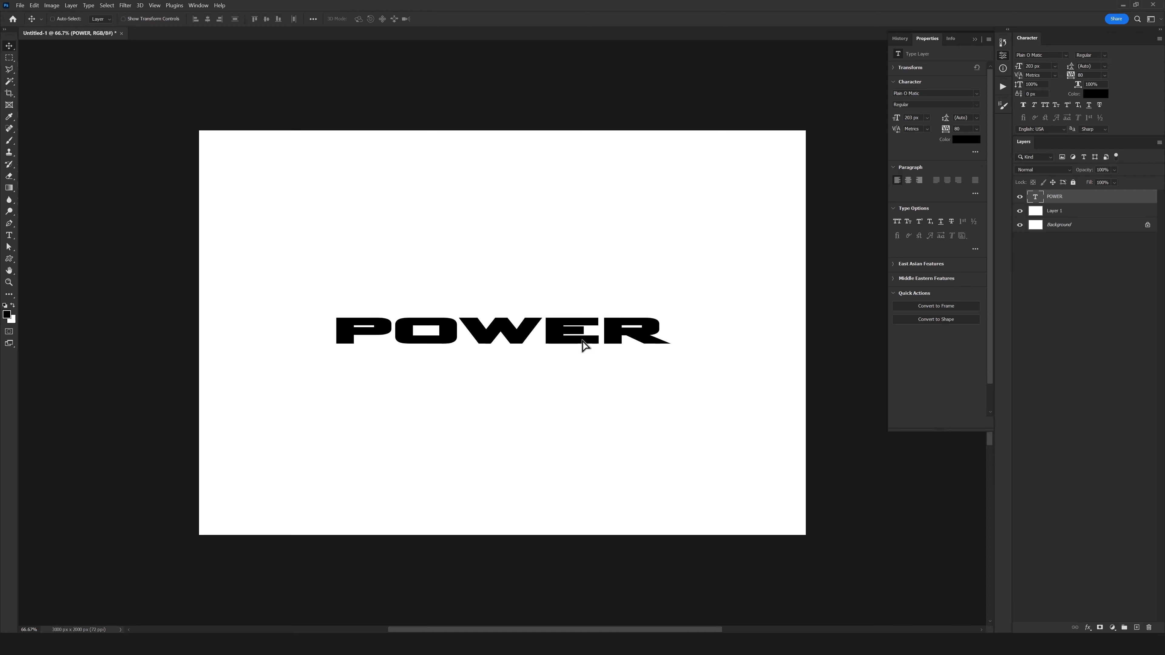